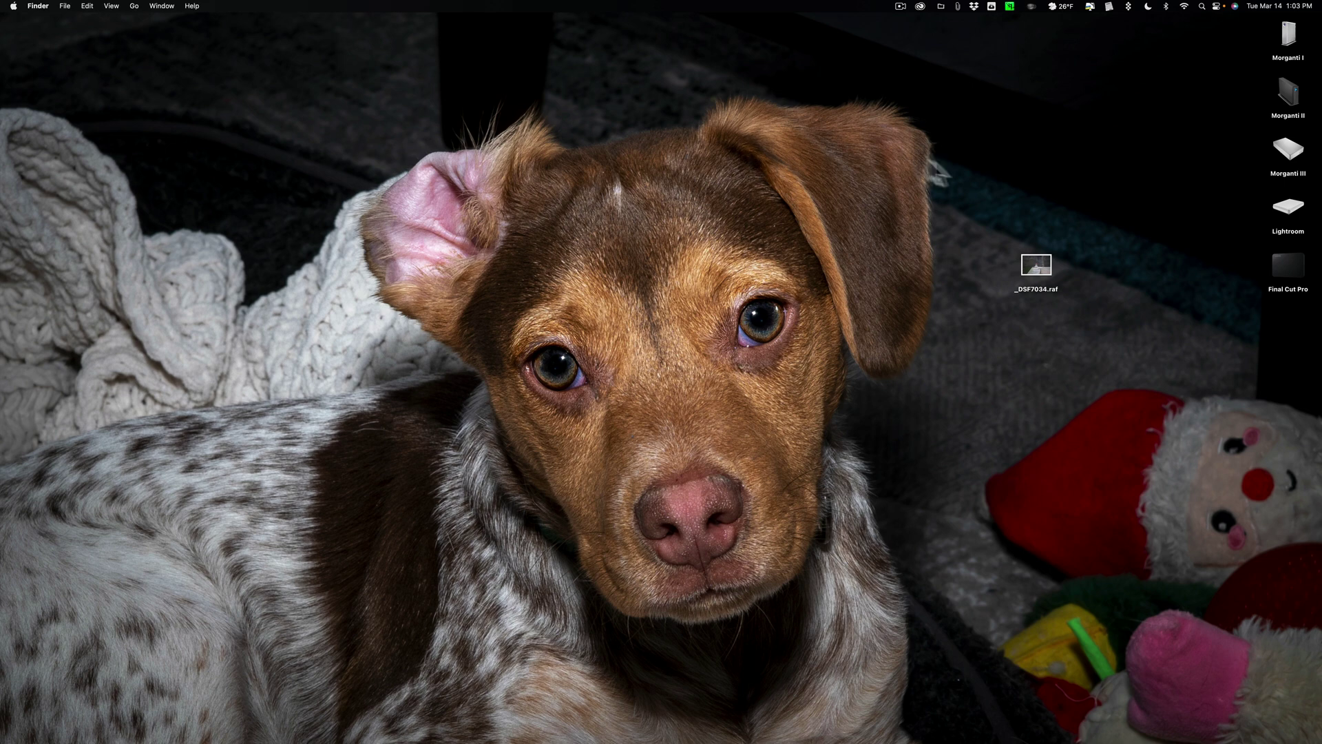
Step: Open _DSF7034.raf in Camera Raw and expand the Basic panel
drag(1036, 270, 1035, 215)
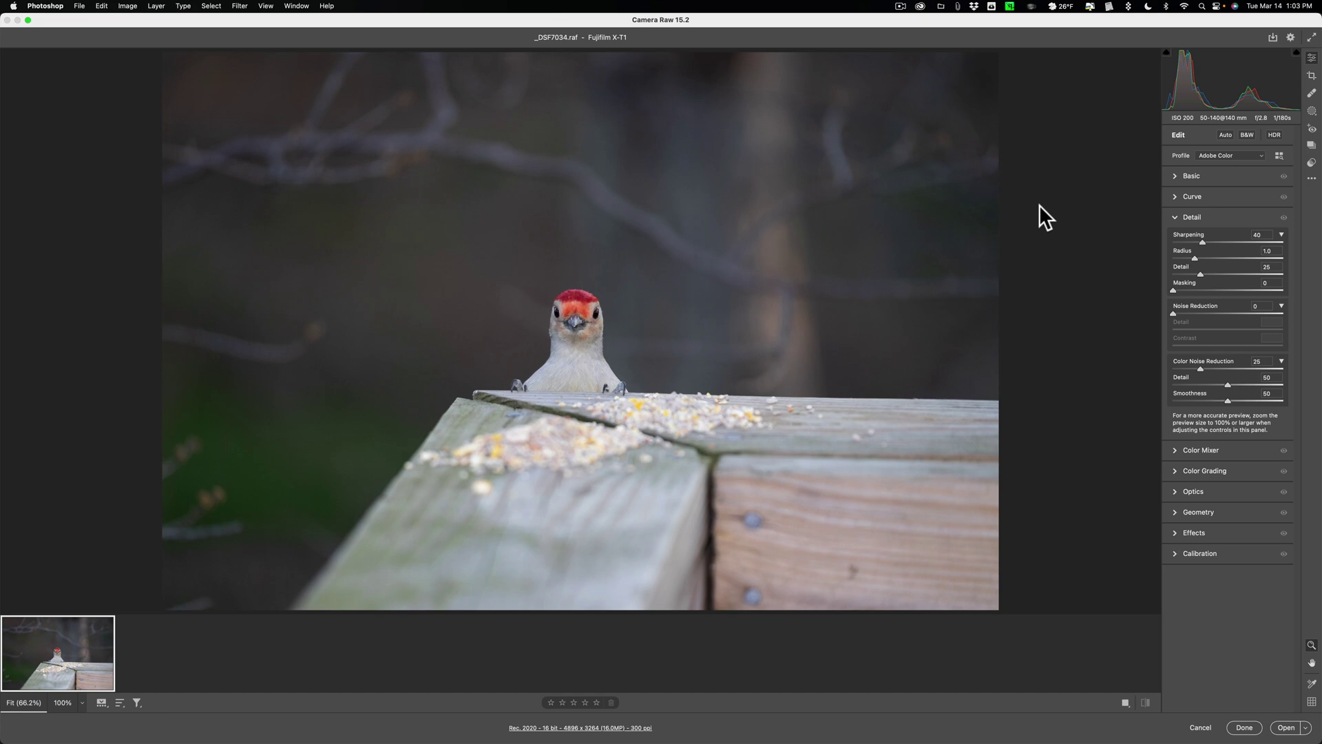
click(1175, 174)
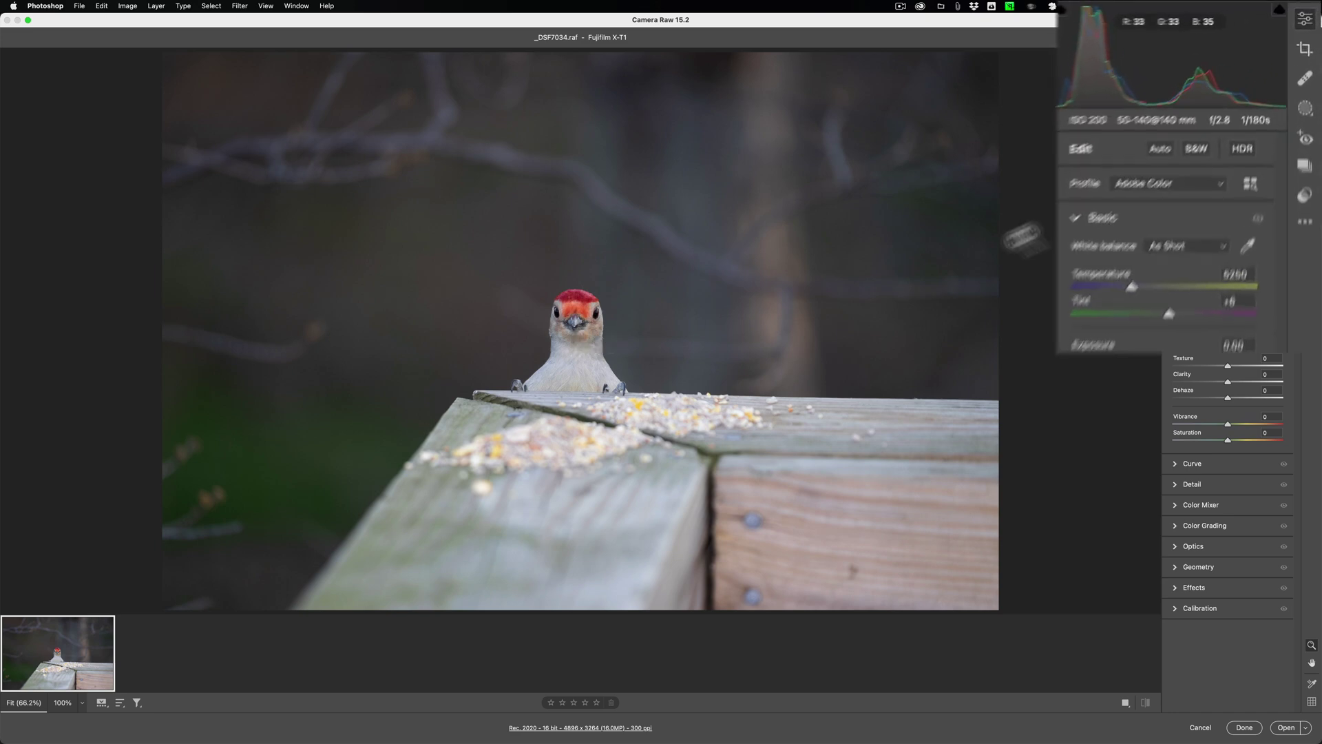
Step: Crop the photo to a 1 x 1 square of 1138×1138 framing the woodpecker
click(1312, 75)
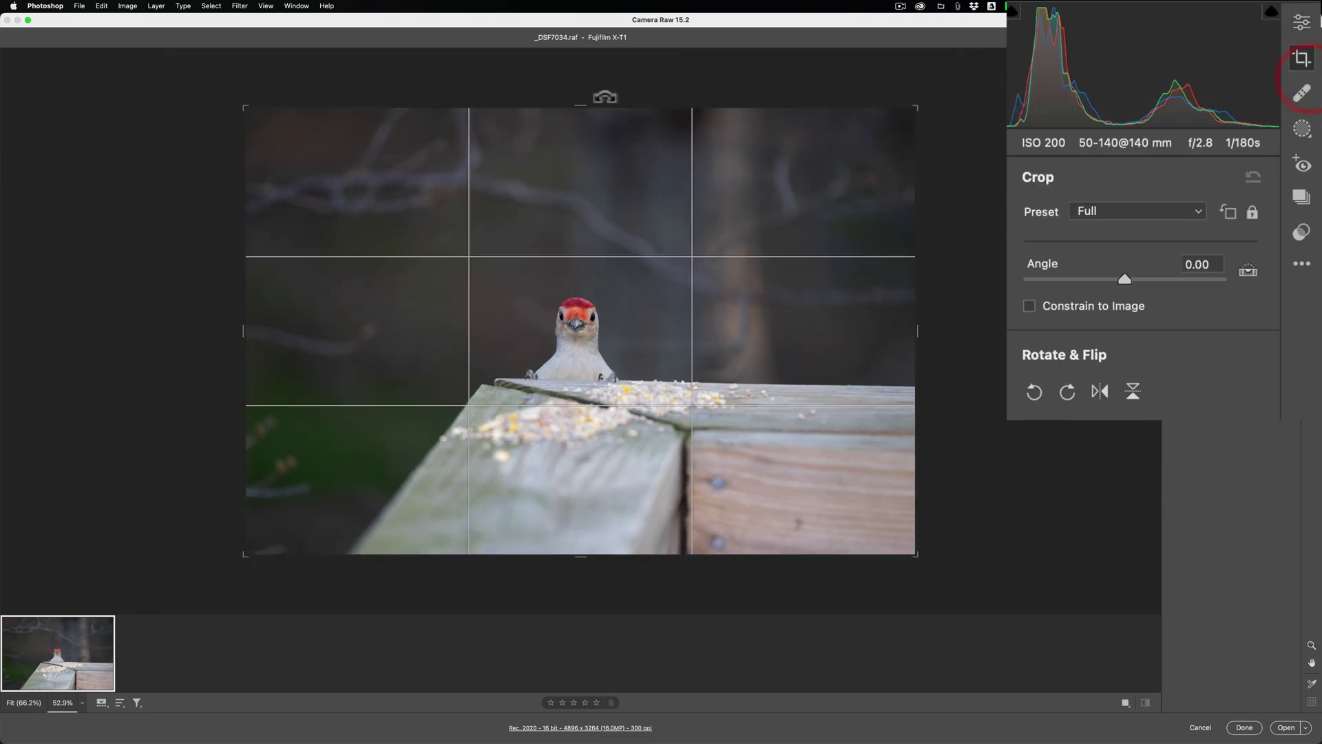
click(1112, 211)
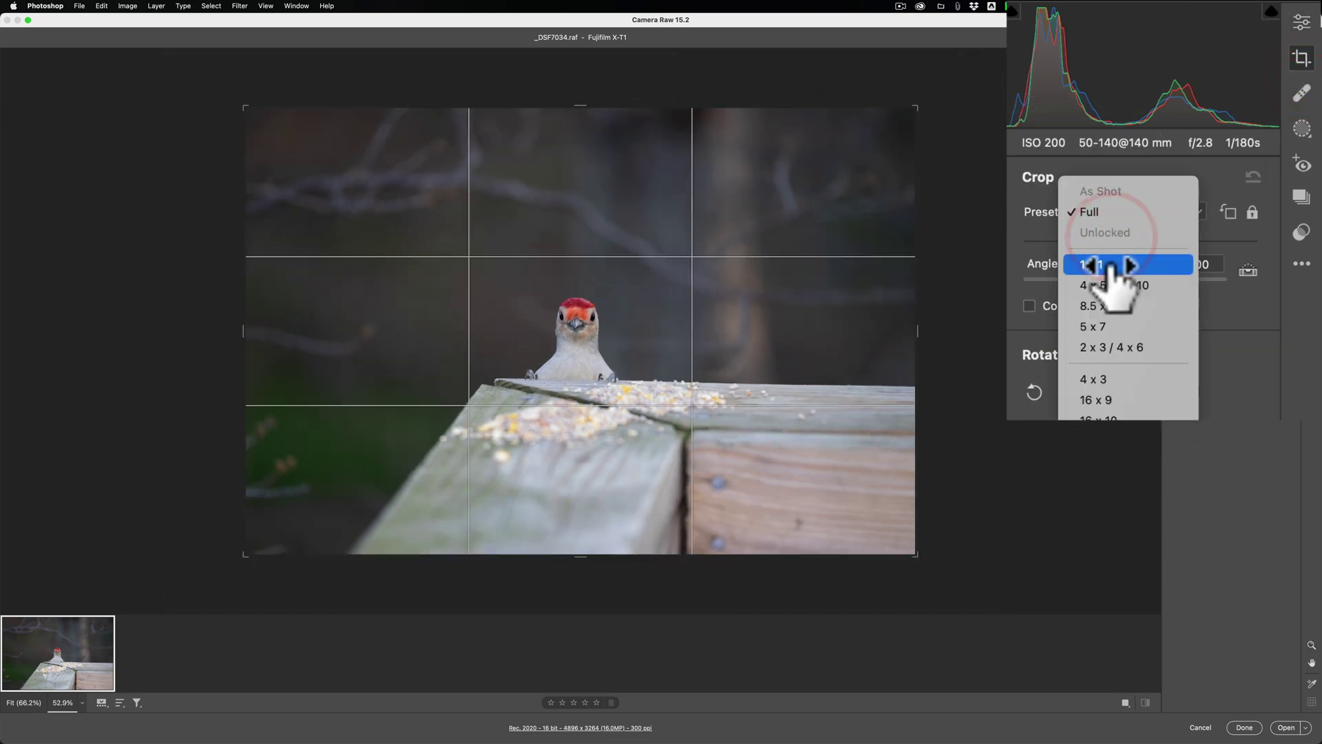
click(1110, 265)
drag(581, 105, 575, 241)
drag(587, 333, 589, 374)
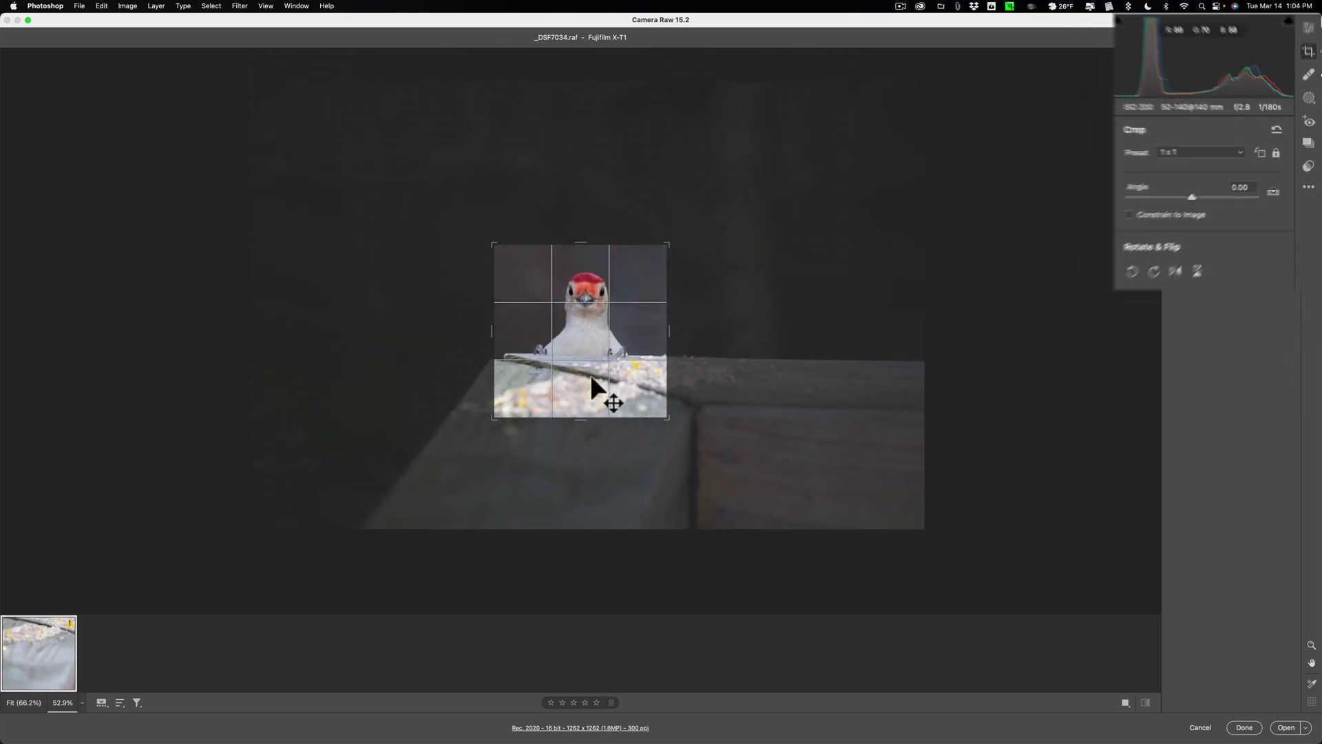
drag(582, 253, 584, 252)
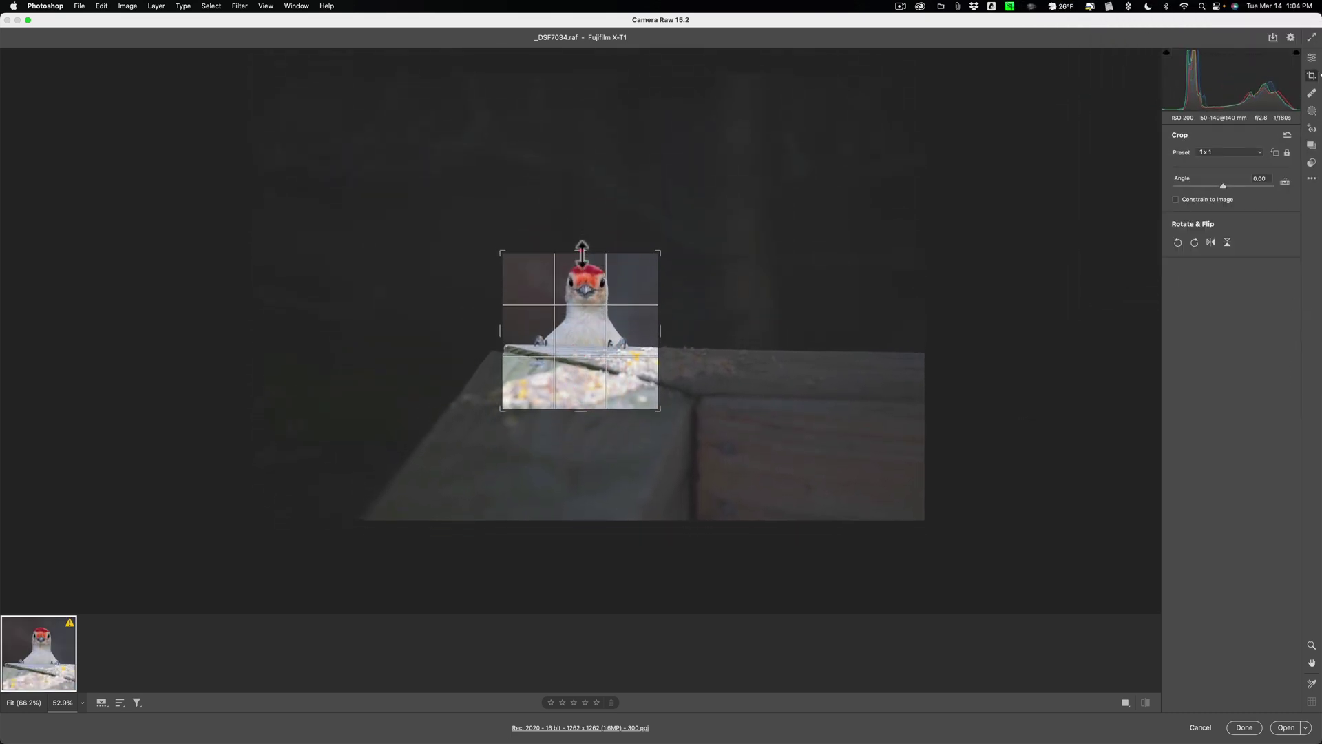
click(588, 337)
click(1312, 59)
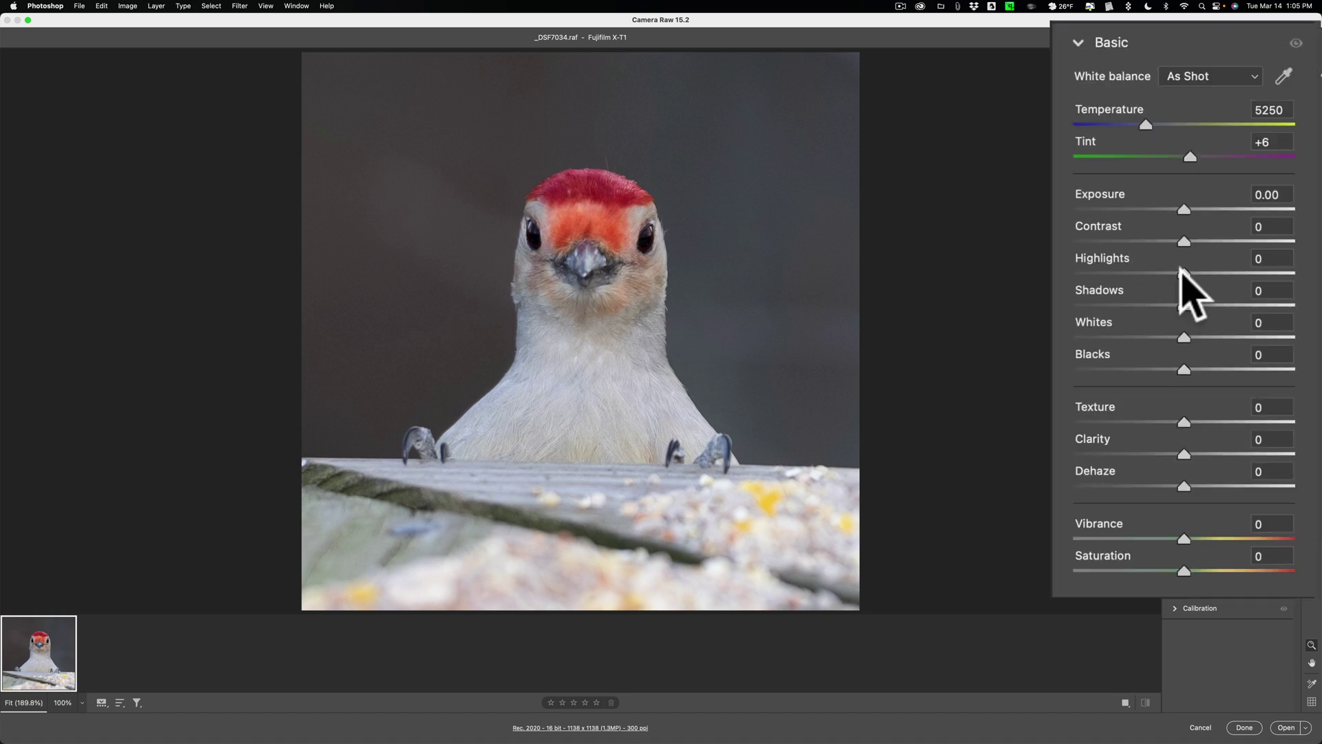
Step: Set Highlights -58, Shadows +42, Whites +37 and Blacks -39 while watching for clipping
drag(1184, 273, 1231, 306)
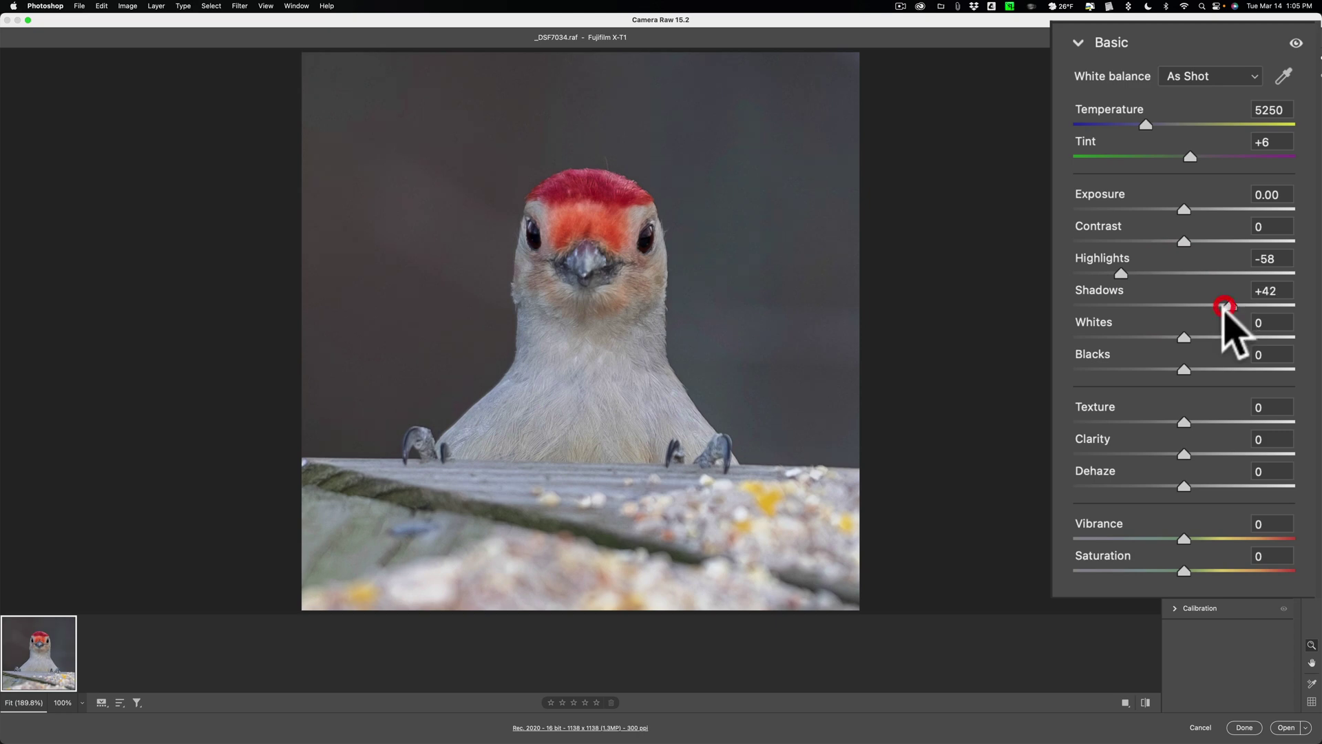
alt+click(1184, 336)
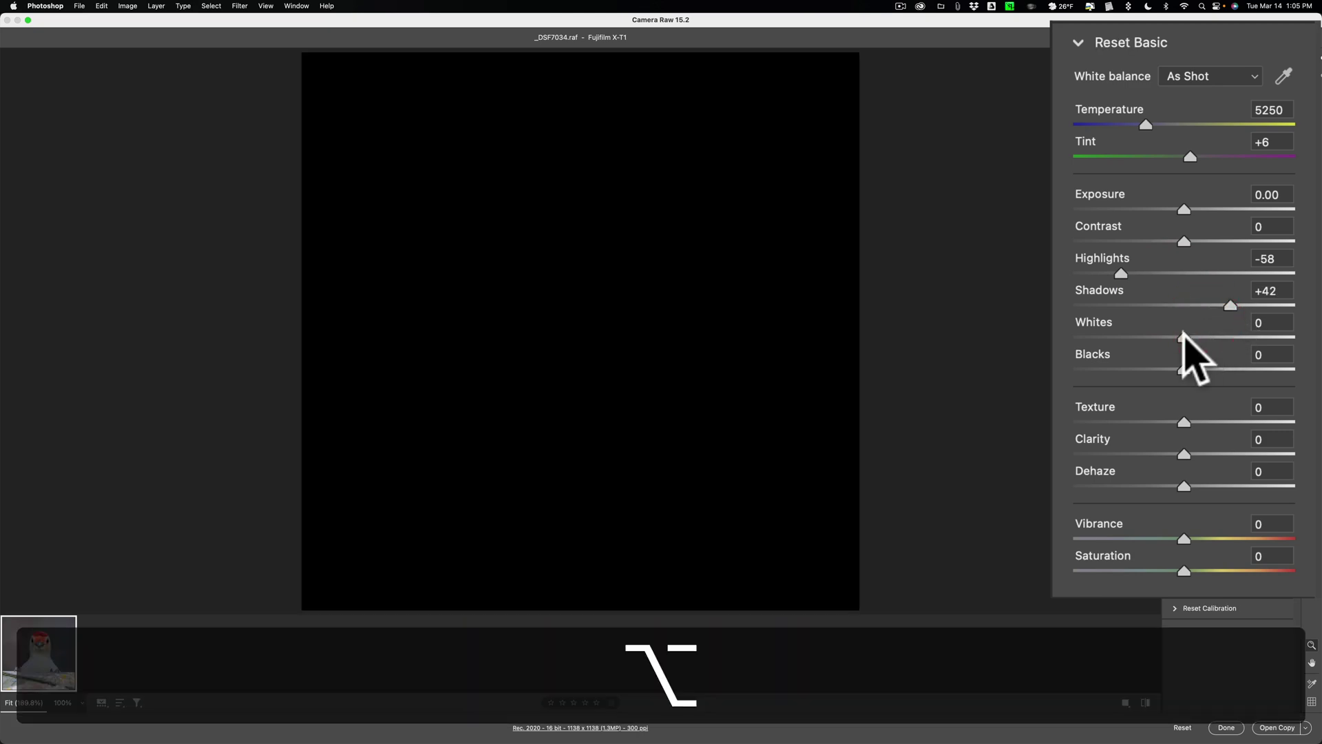
drag(1184, 336, 1224, 337)
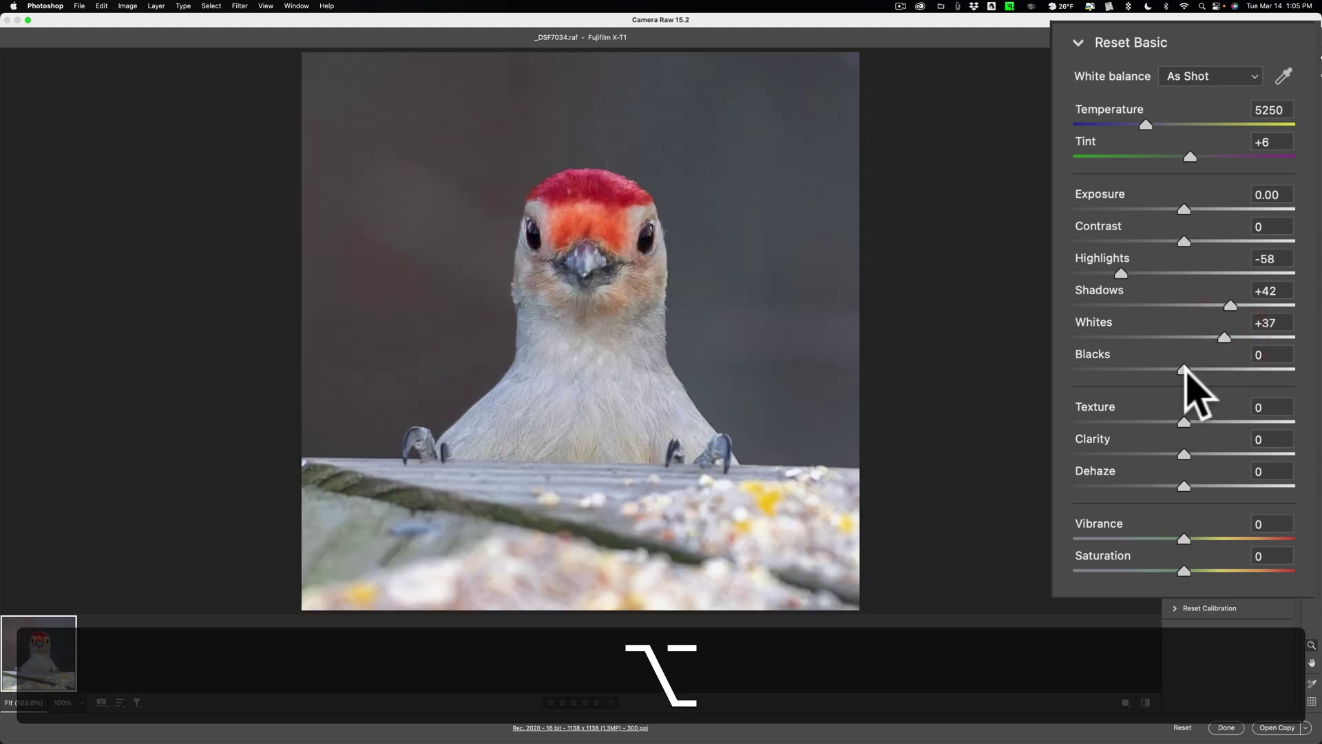
drag(1184, 370, 1150, 370)
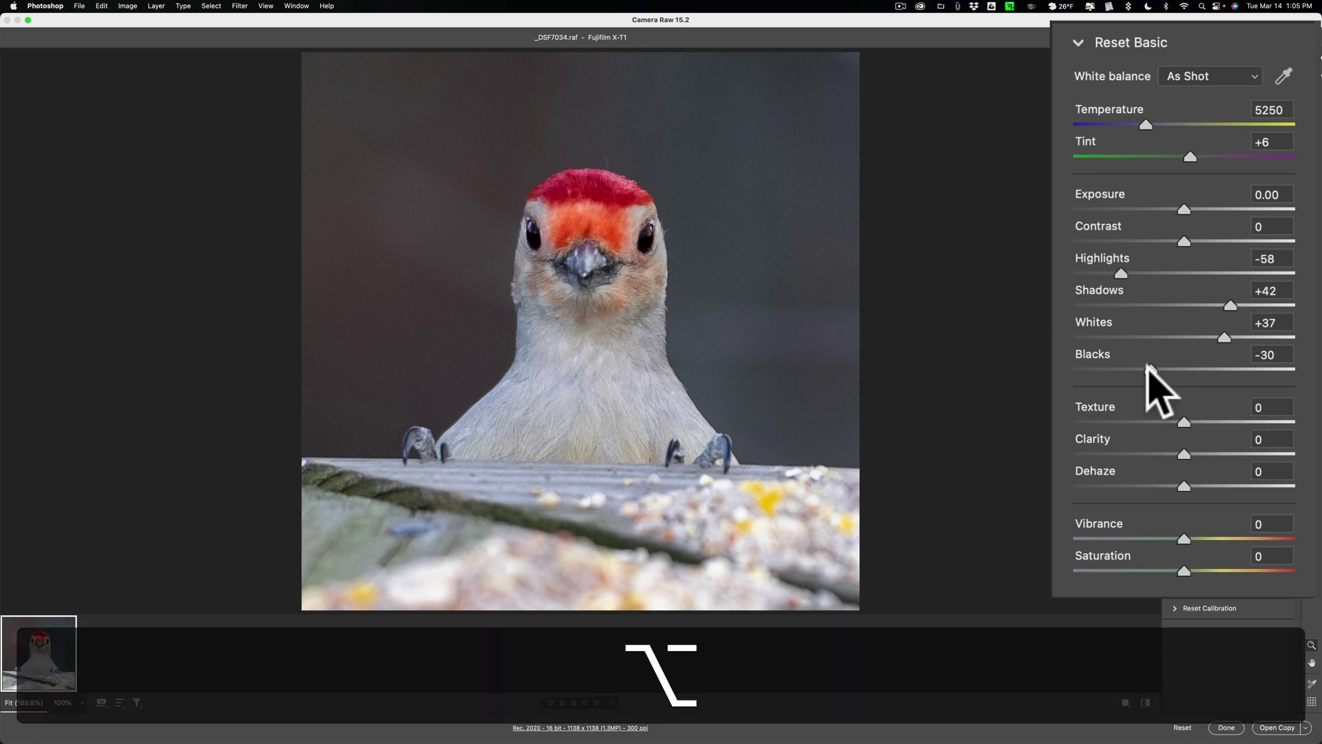
drag(1145, 367, 1138, 367)
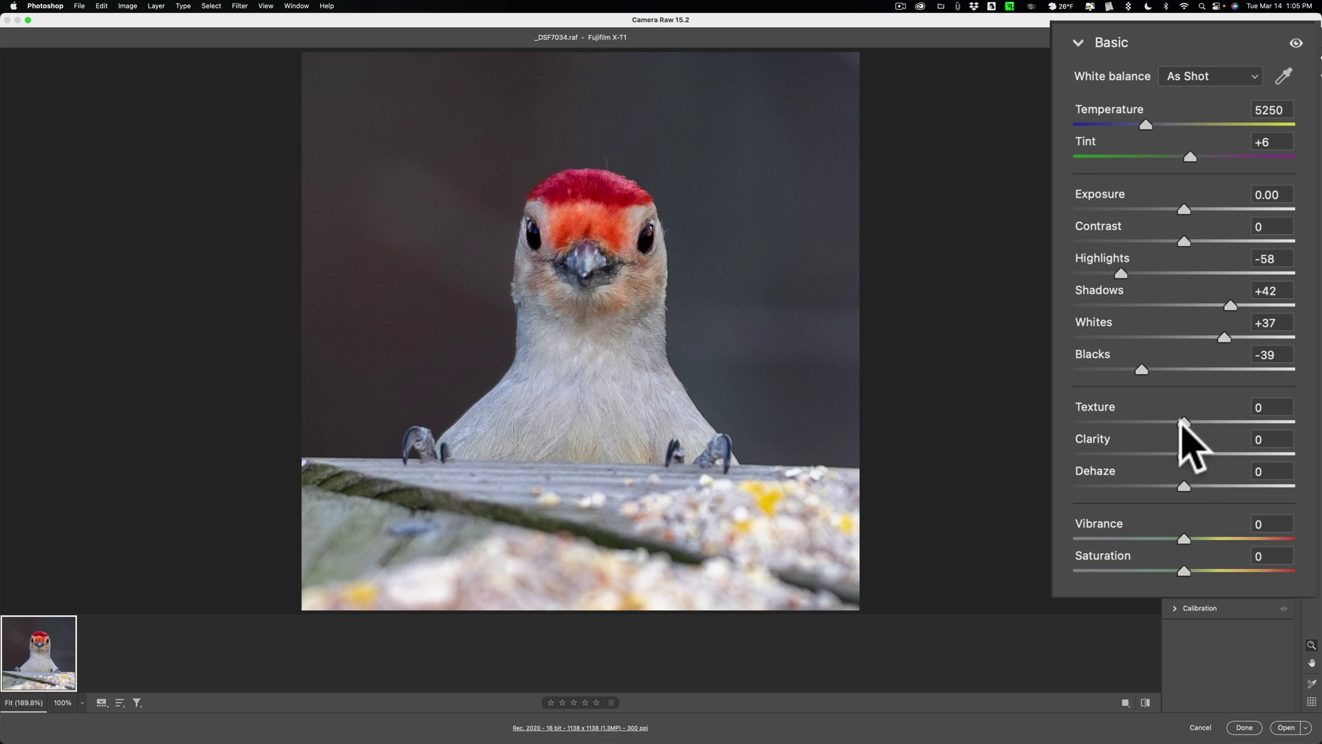
Step: Add Texture +6, Clarity +16 and Vibrance +13
drag(1183, 421, 1200, 450)
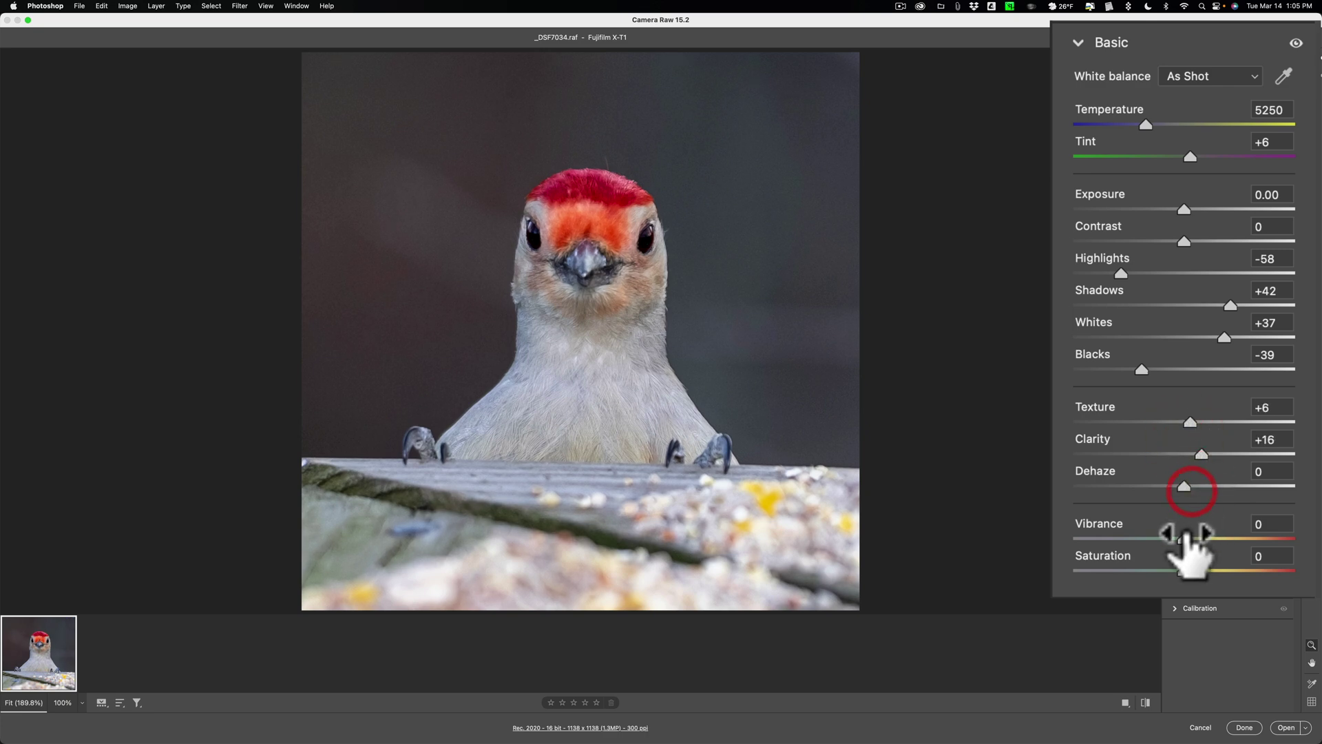
drag(1184, 539, 1198, 539)
click(1230, 422)
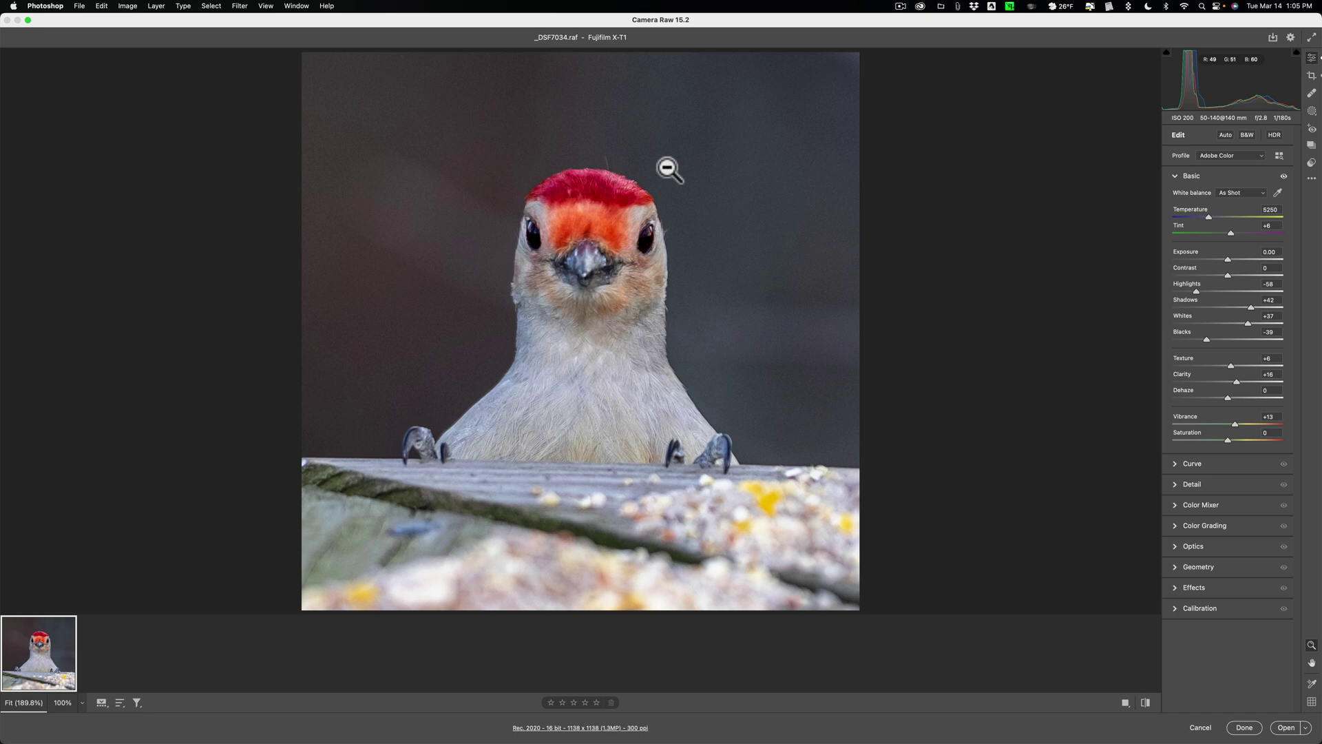
Step: Set luminance Noise Reduction to 34 in the Detail panel
click(1177, 481)
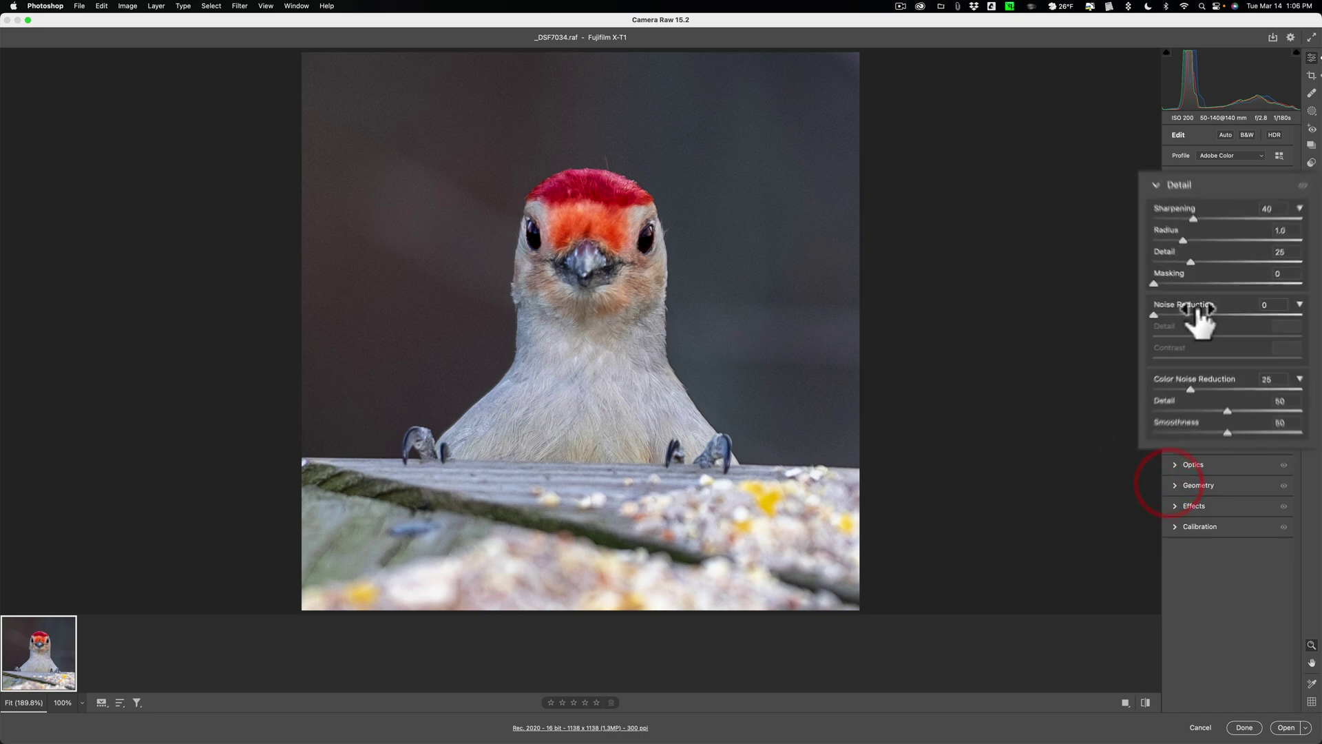
drag(1074, 315, 1149, 317)
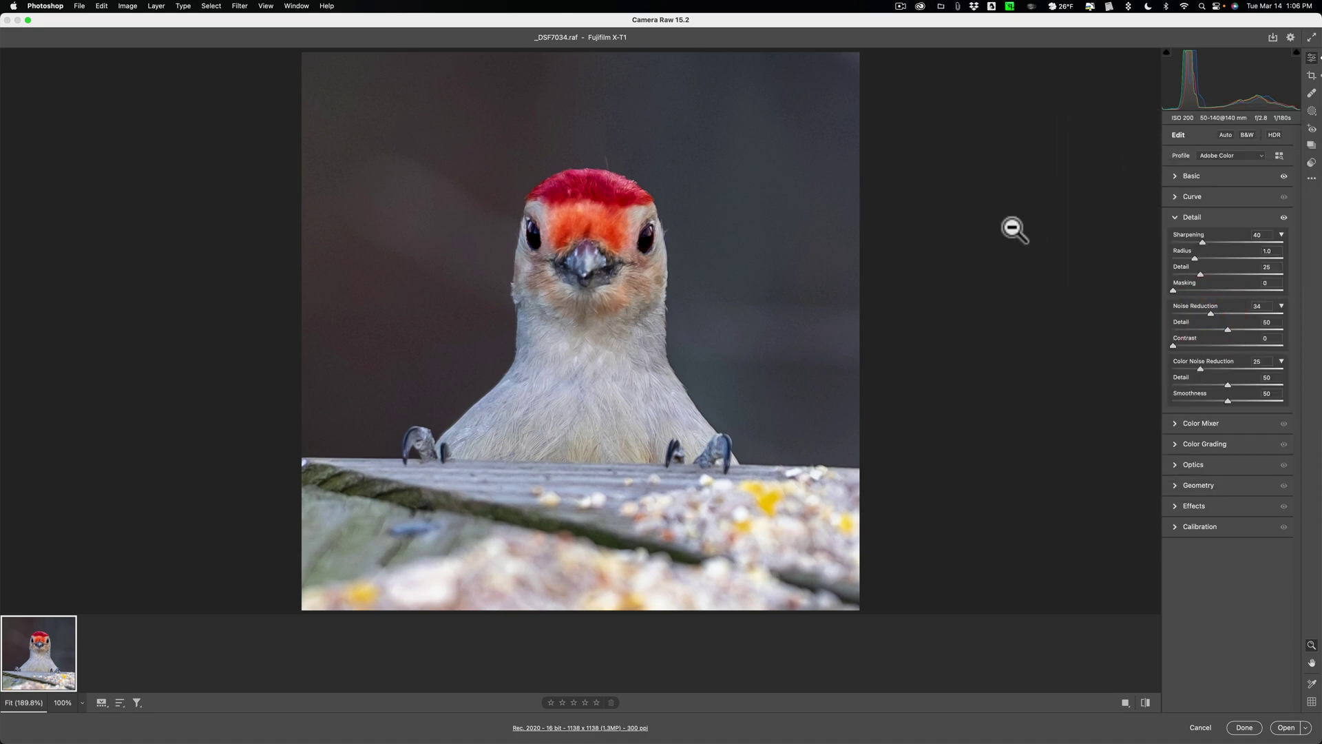
click(1176, 217)
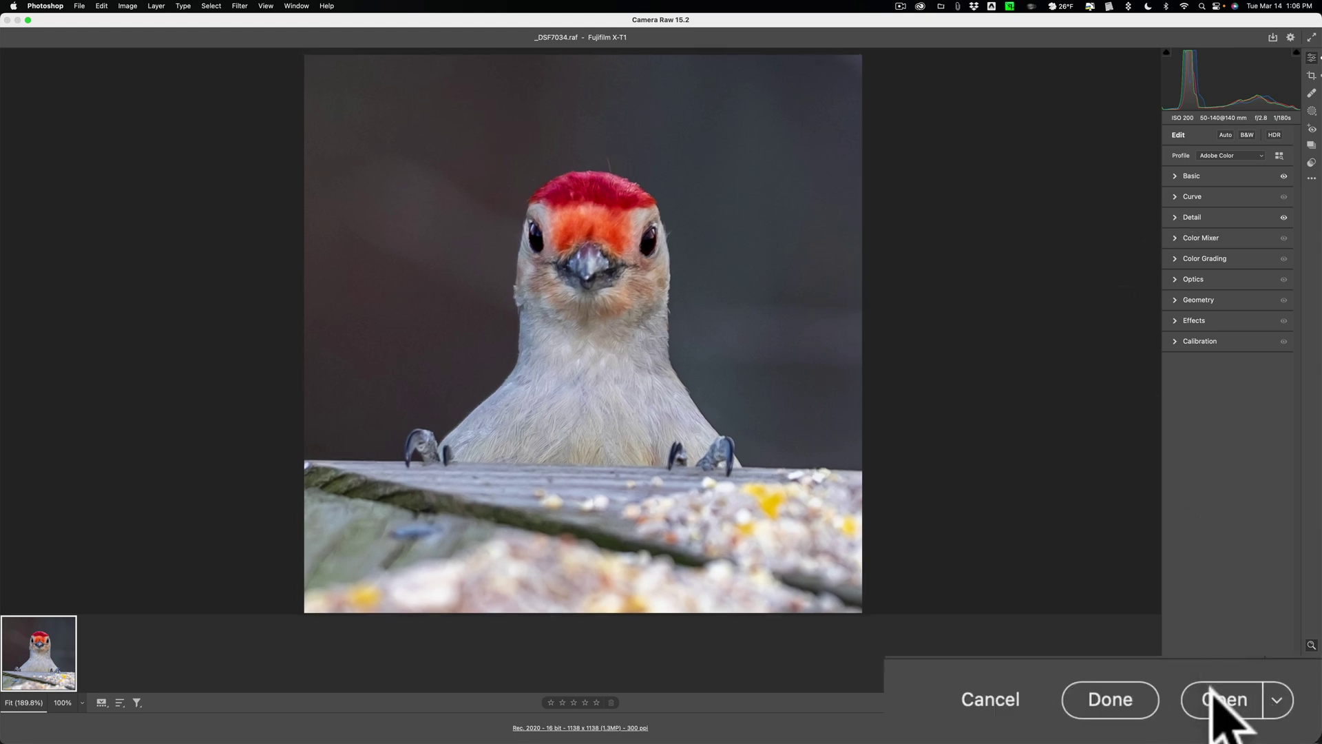
click(1211, 698)
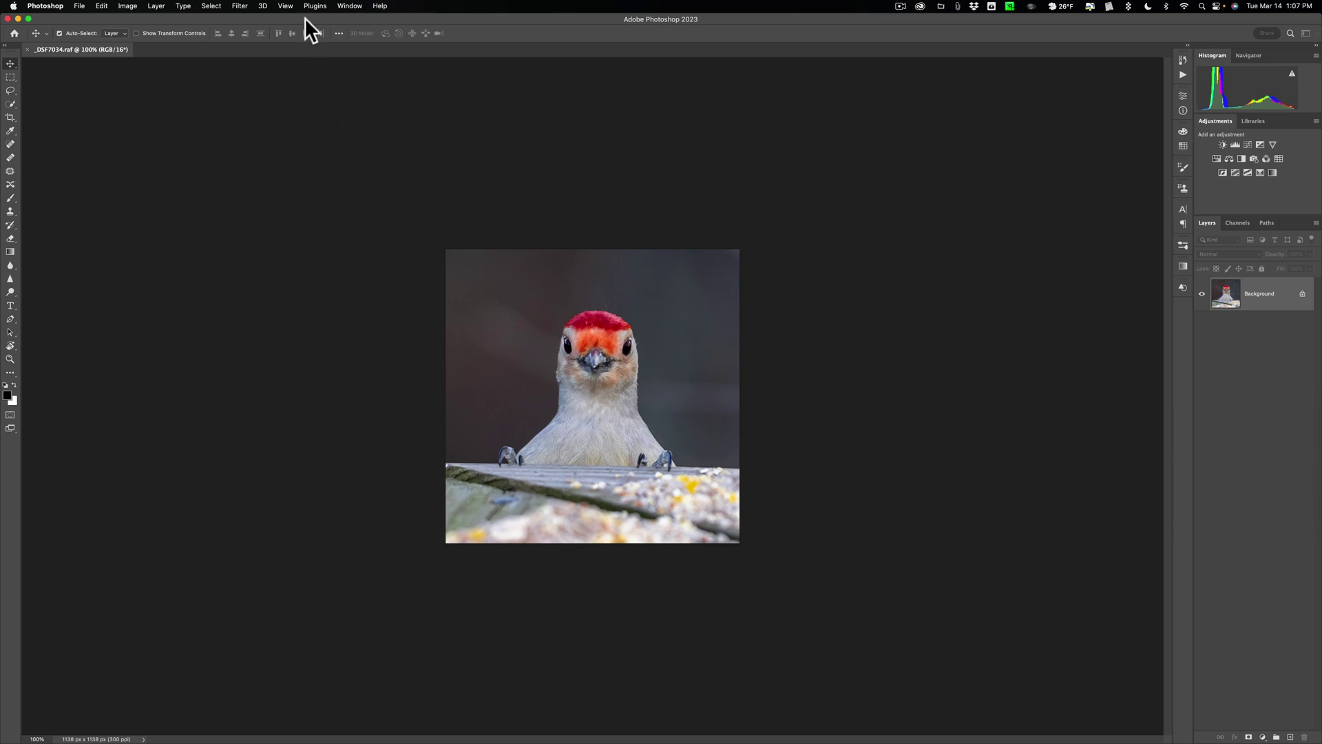
Step: Check the Topaz Labs filters, then locate Topaz Gigapixel AI under File > Automate
click(239, 6)
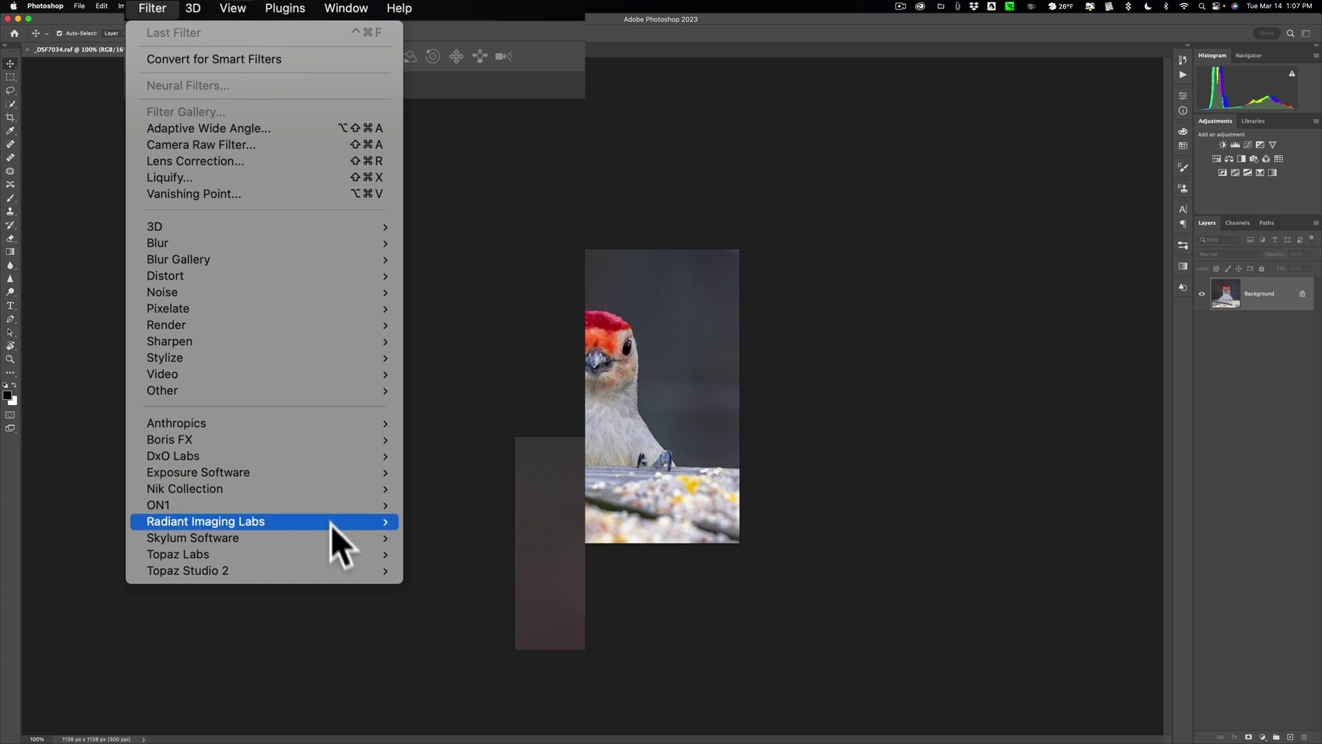
mouse_move(336, 548)
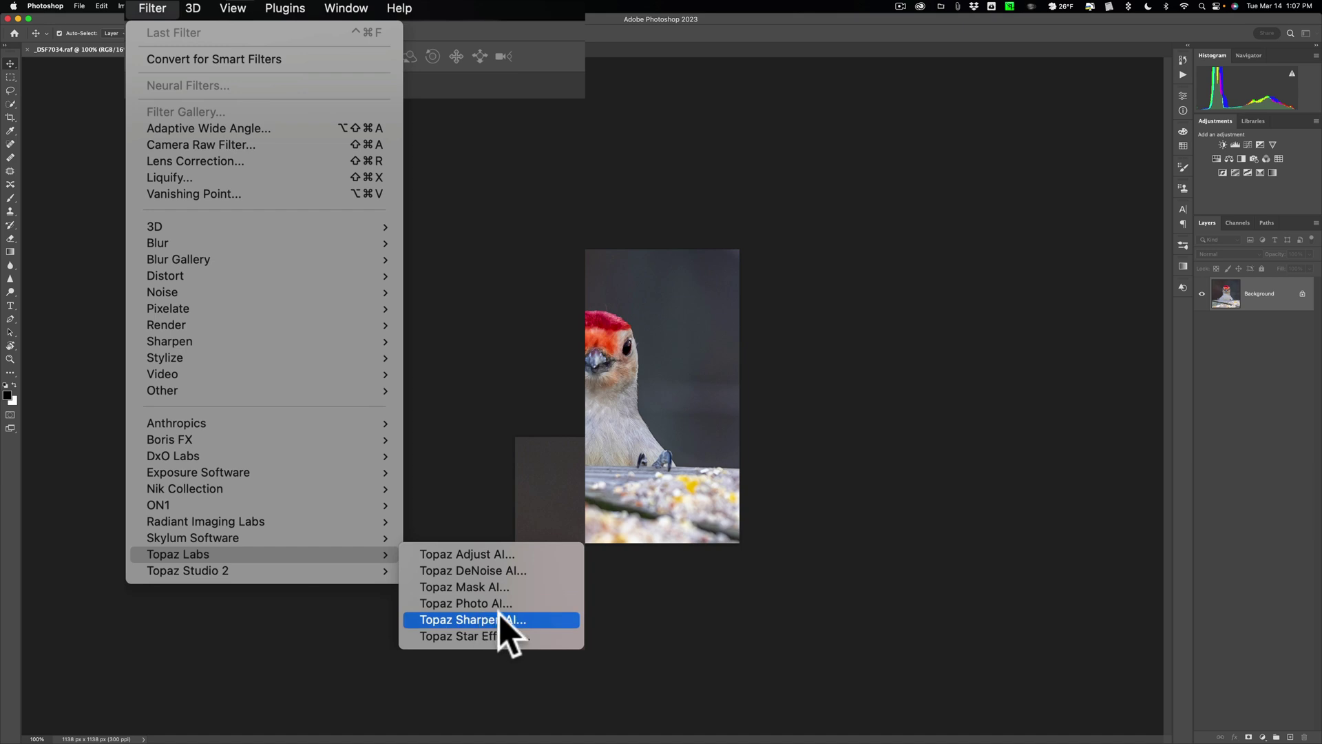
click(491, 201)
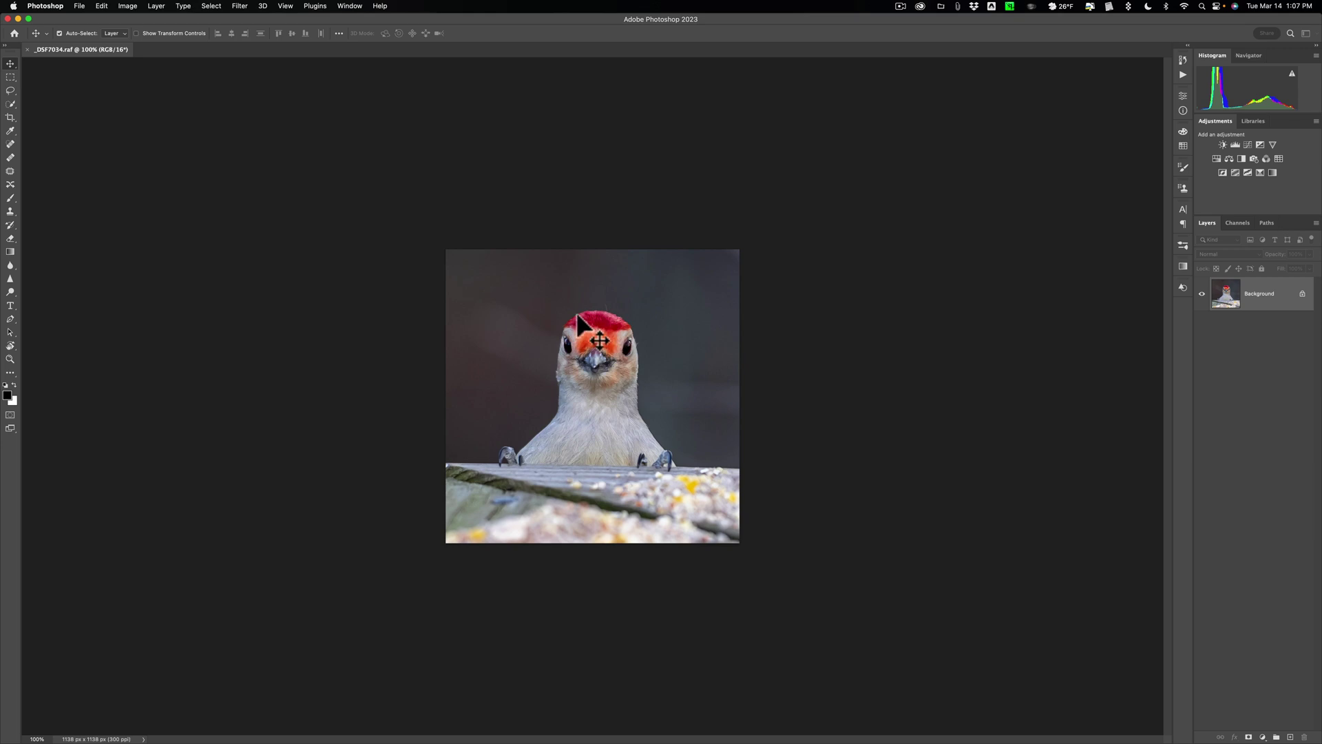
click(69, 10)
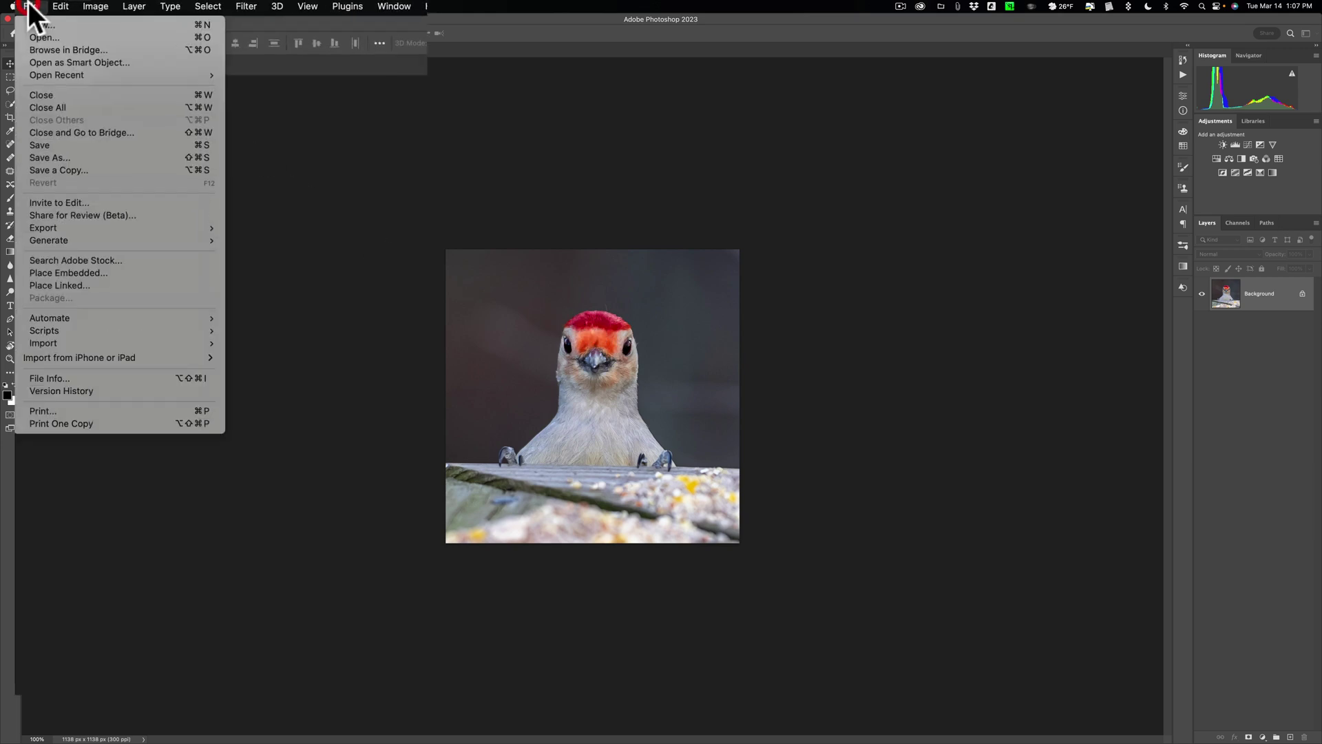
mouse_move(112, 312)
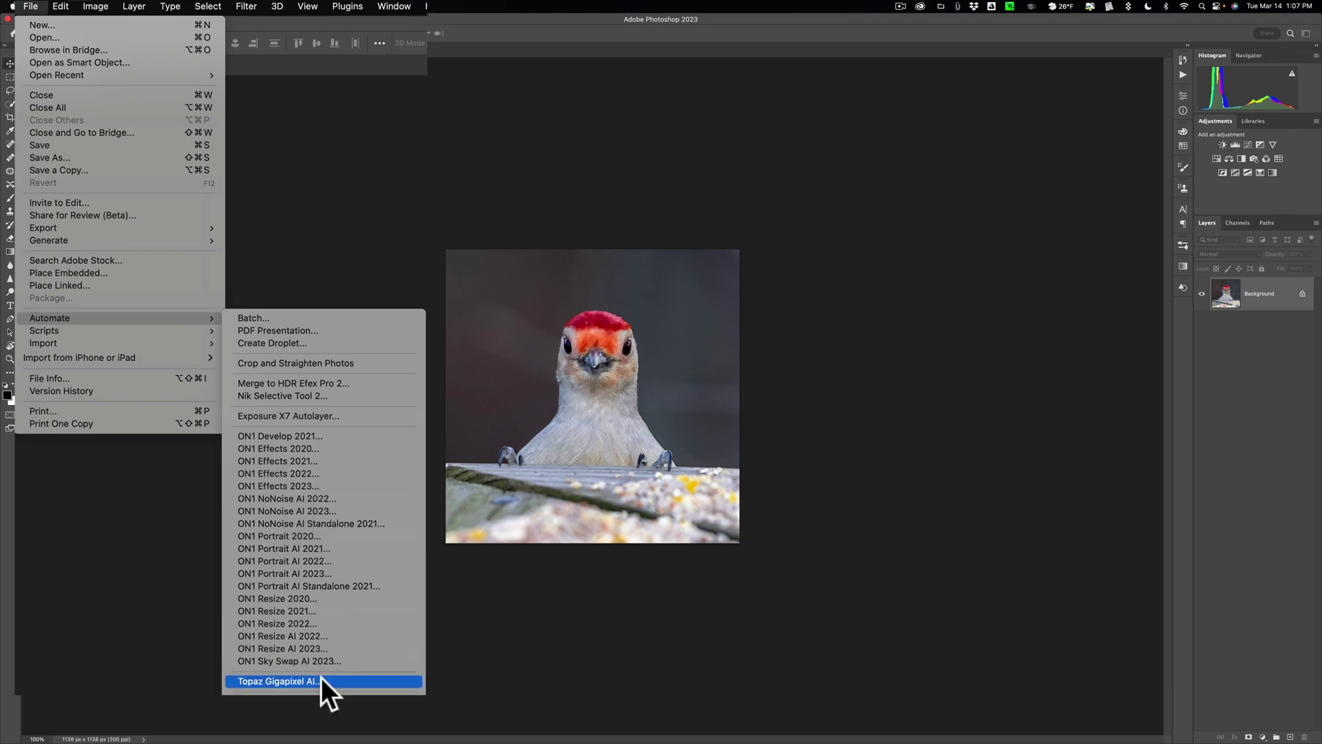
Step: Launch Topaz Gigapixel AI for a 4× upscale to 4552×4552 with four model previews
click(340, 679)
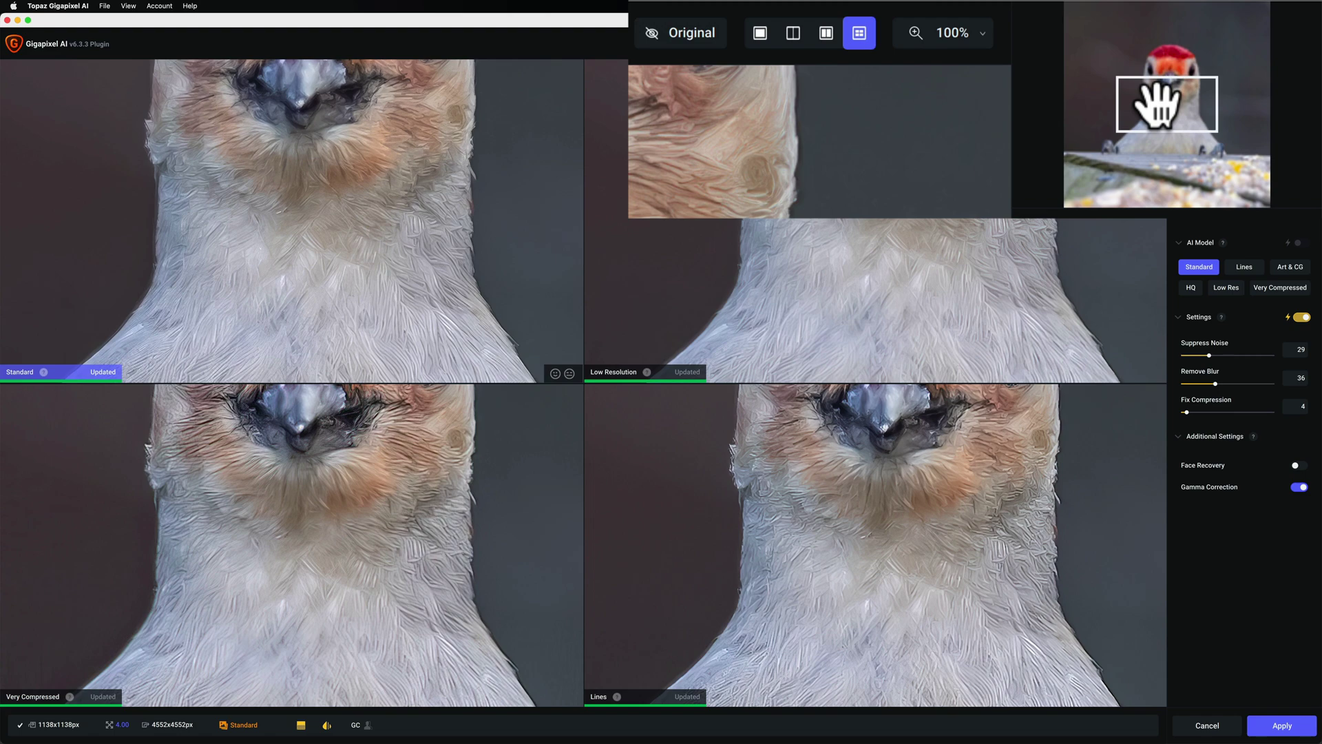
Step: Pan the four previews up to the woodpecker's red head
drag(1157, 103, 1221, 62)
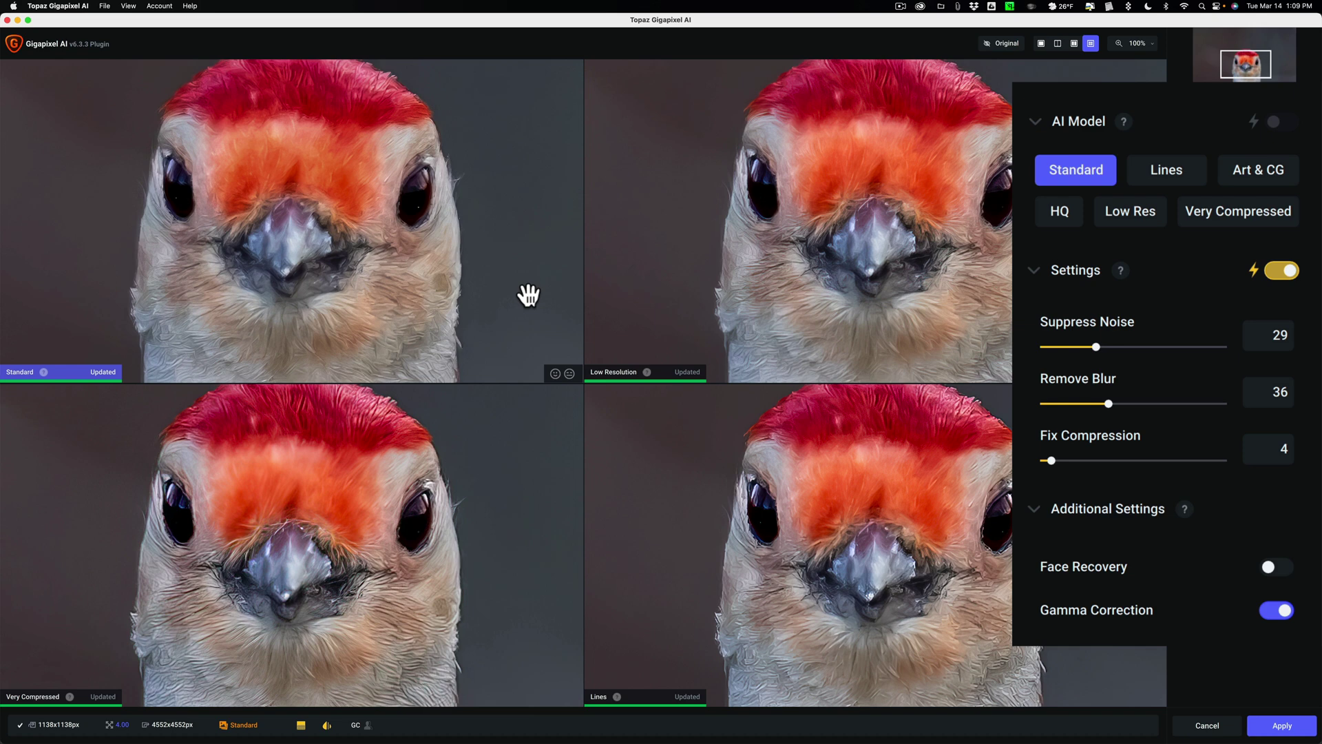
Step: Compare the Standard, Low Resolution, Very Compressed and Lines previews against the original
click(508, 275)
click(508, 274)
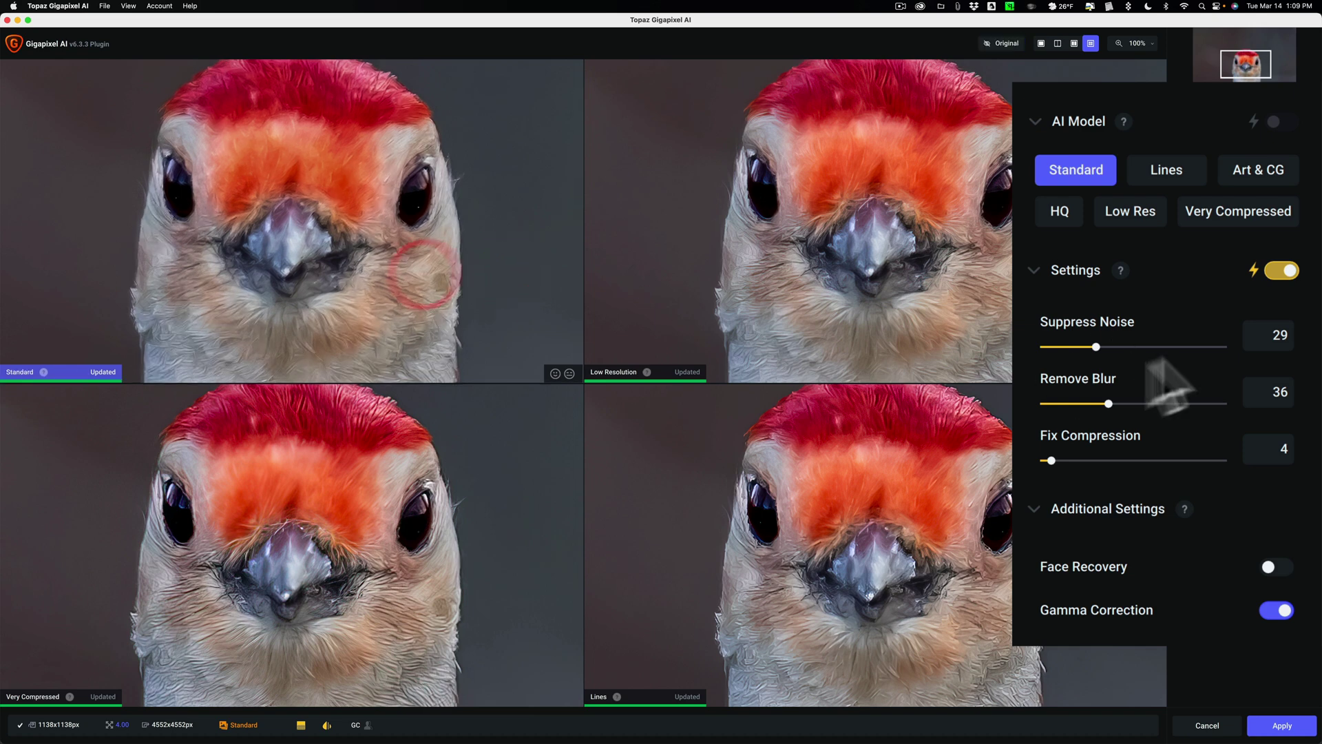
click(827, 254)
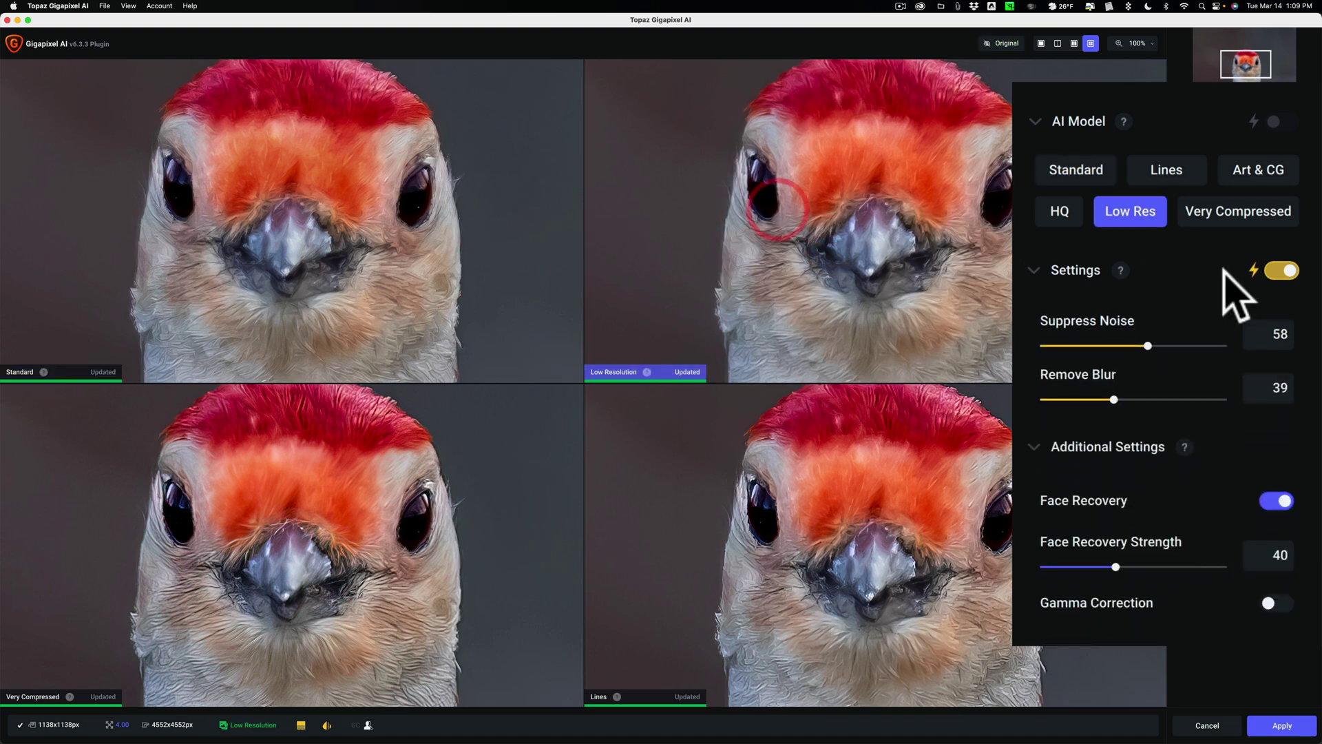
click(496, 442)
click(910, 441)
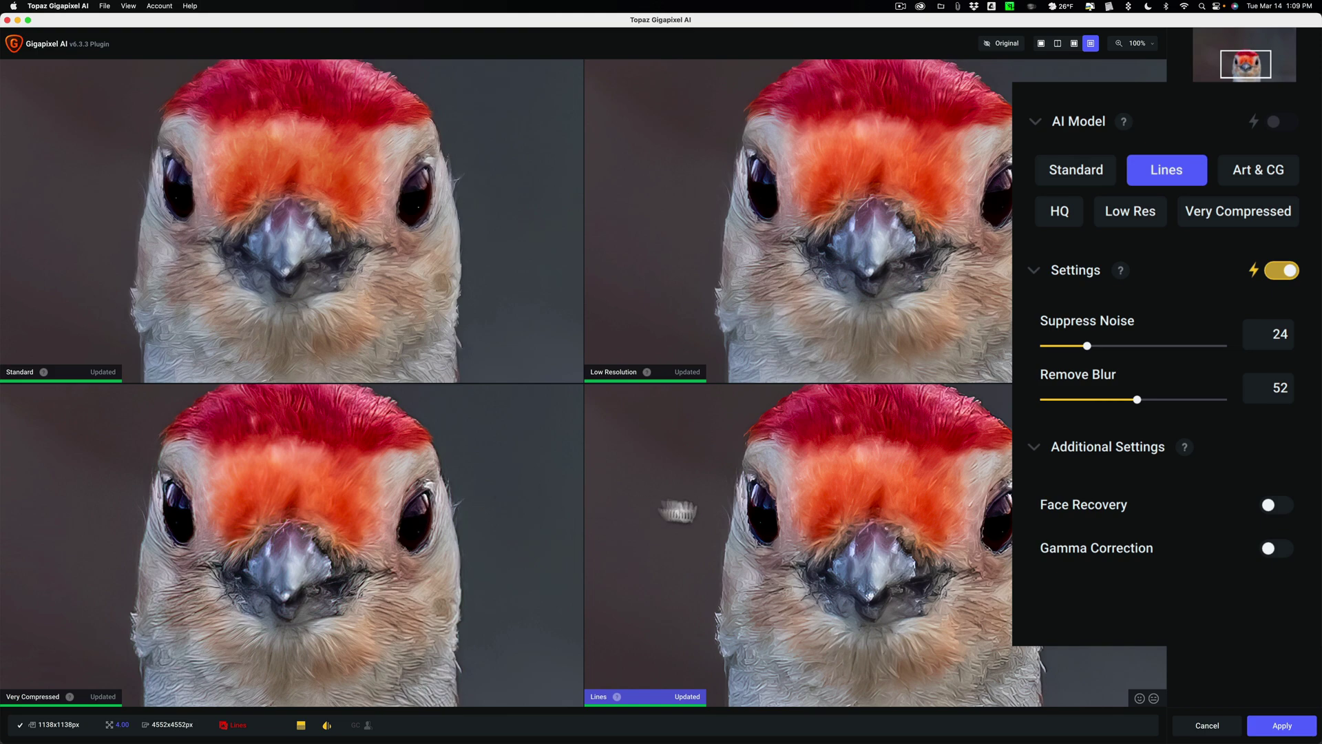
click(868, 495)
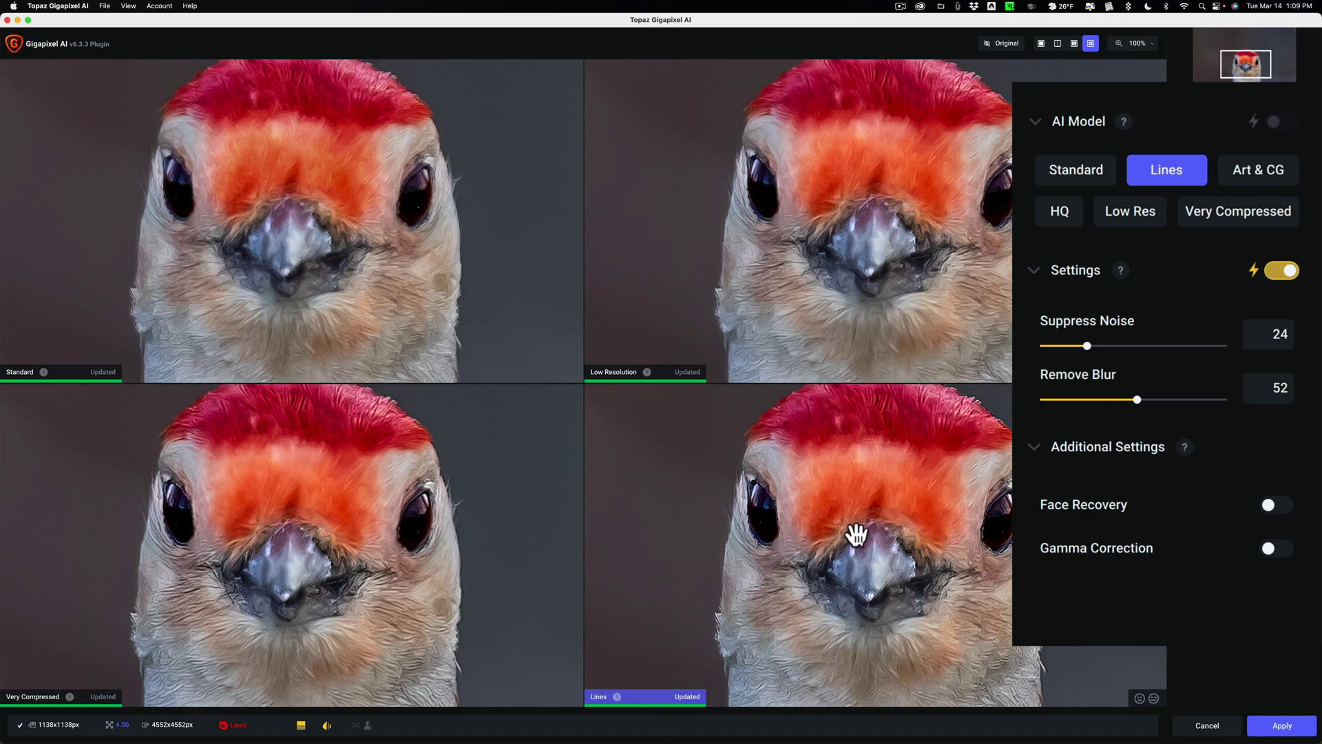
Step: Change the fourth preview from Lines to the Art & CG HQ model
click(1262, 174)
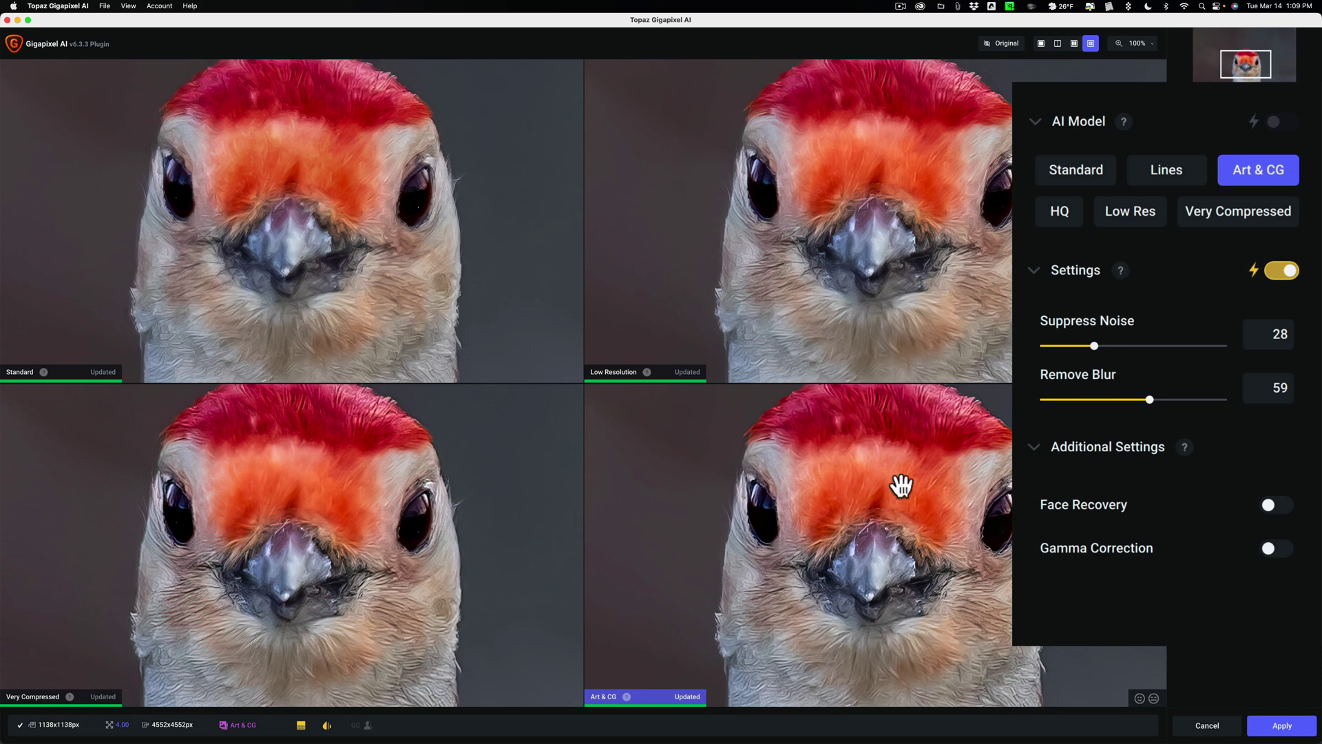
click(1054, 208)
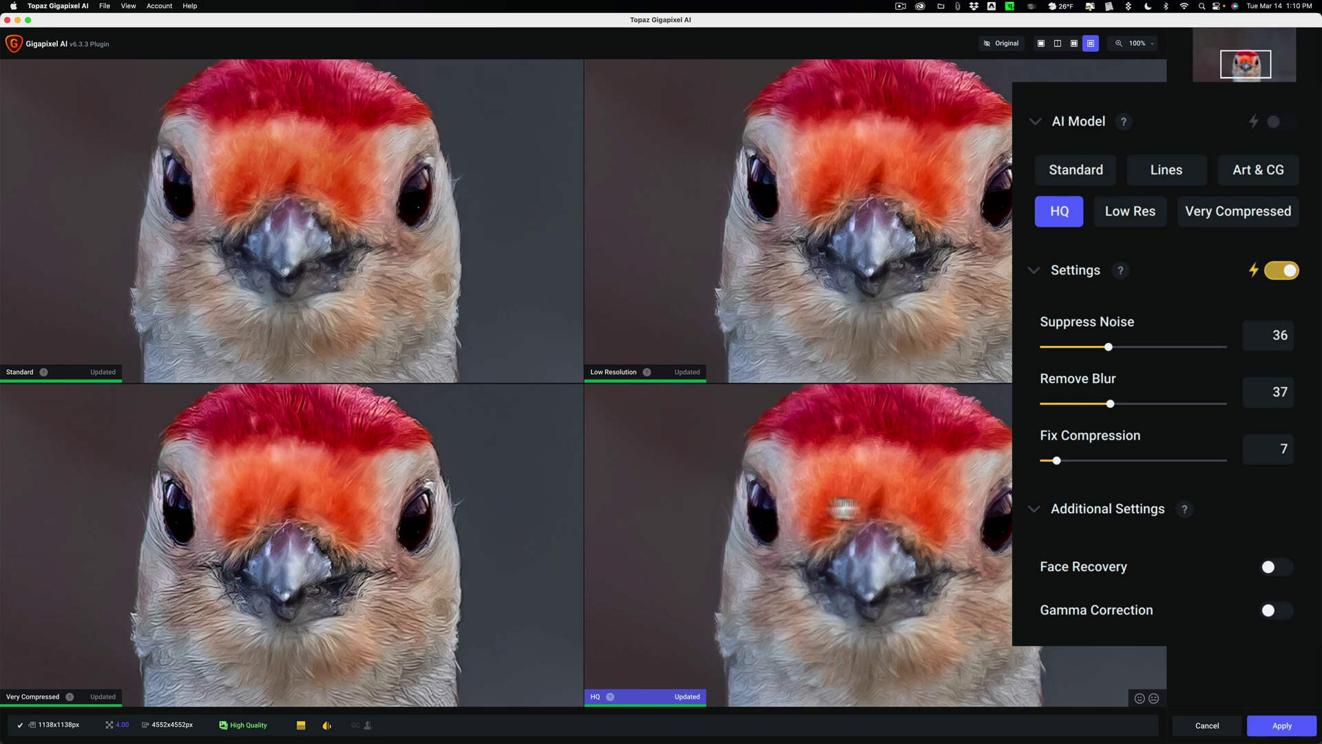
click(399, 266)
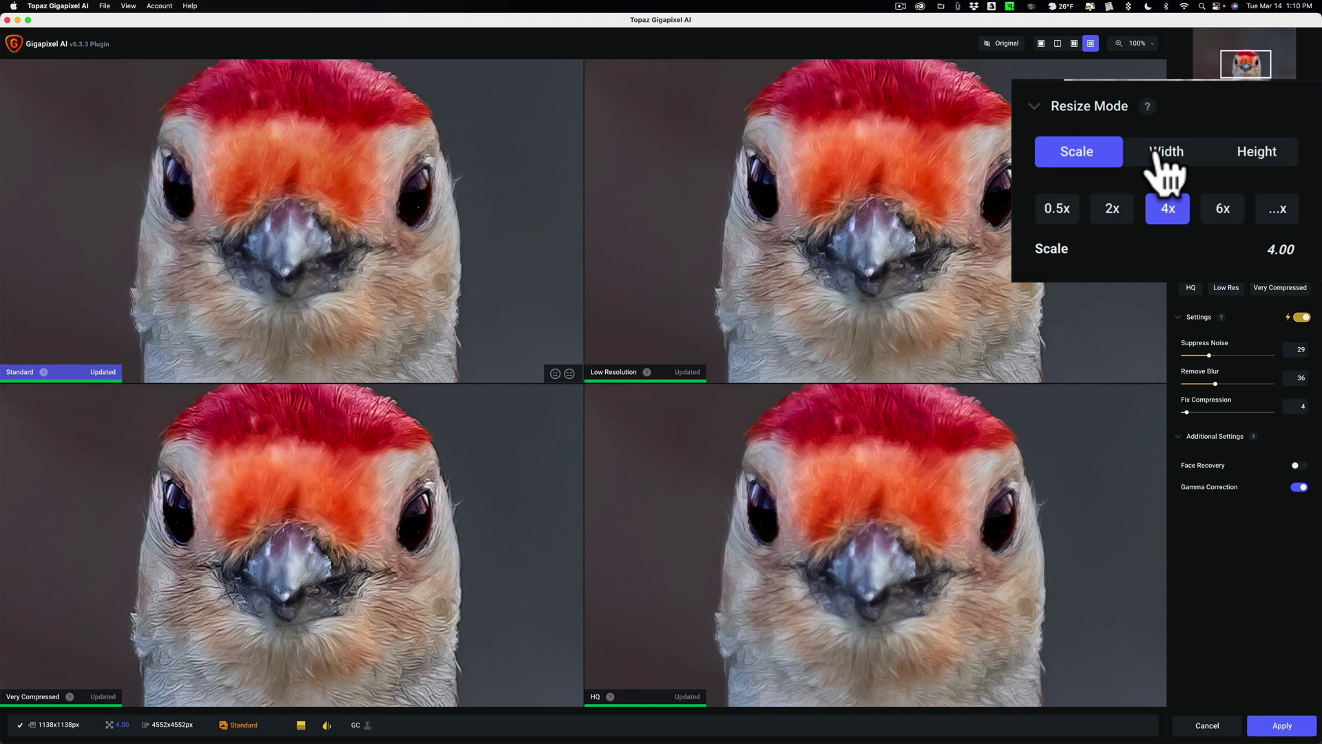
click(1157, 153)
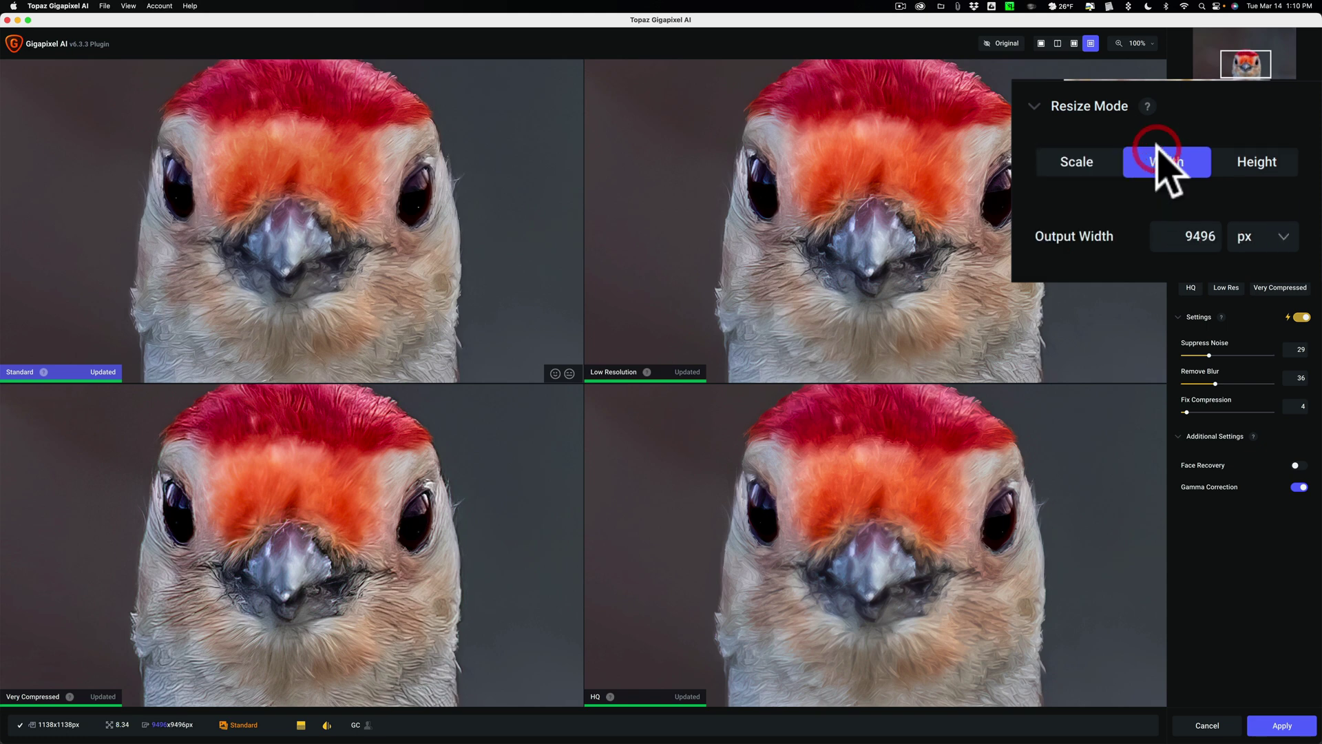
click(1251, 159)
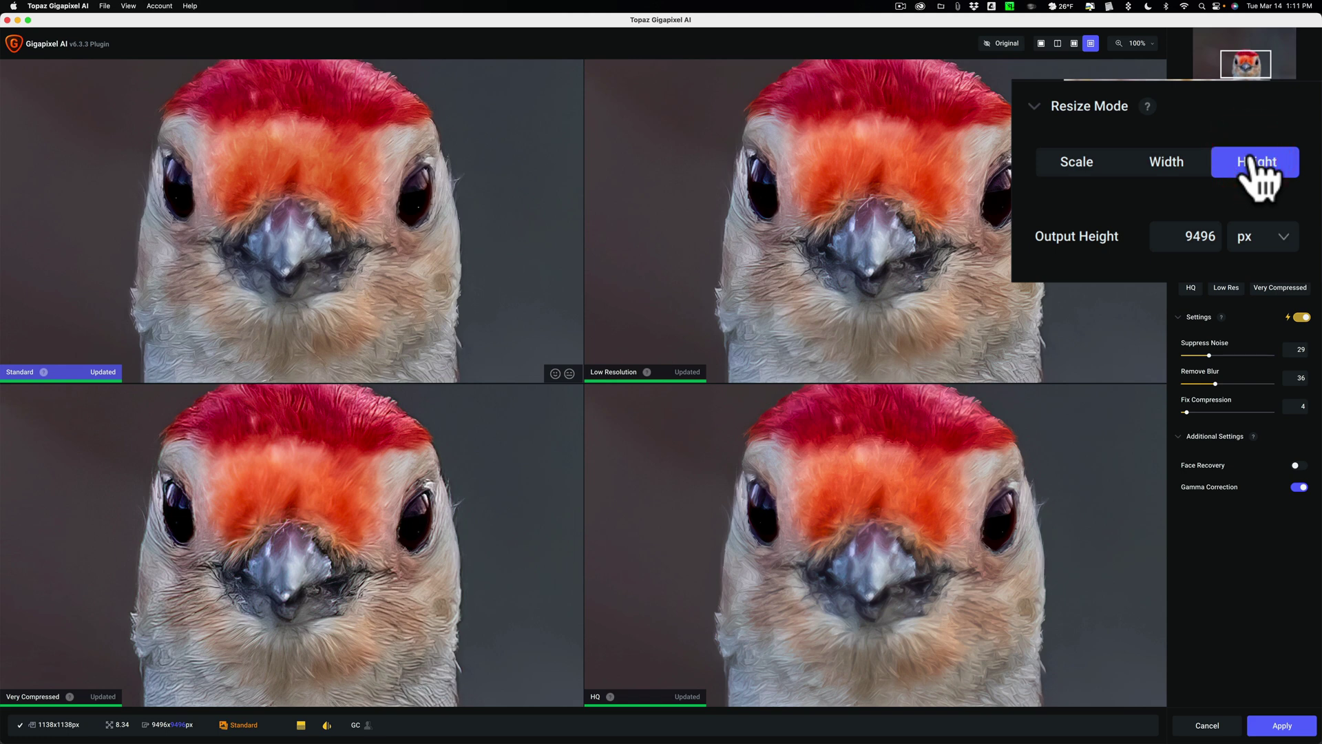
click(1103, 157)
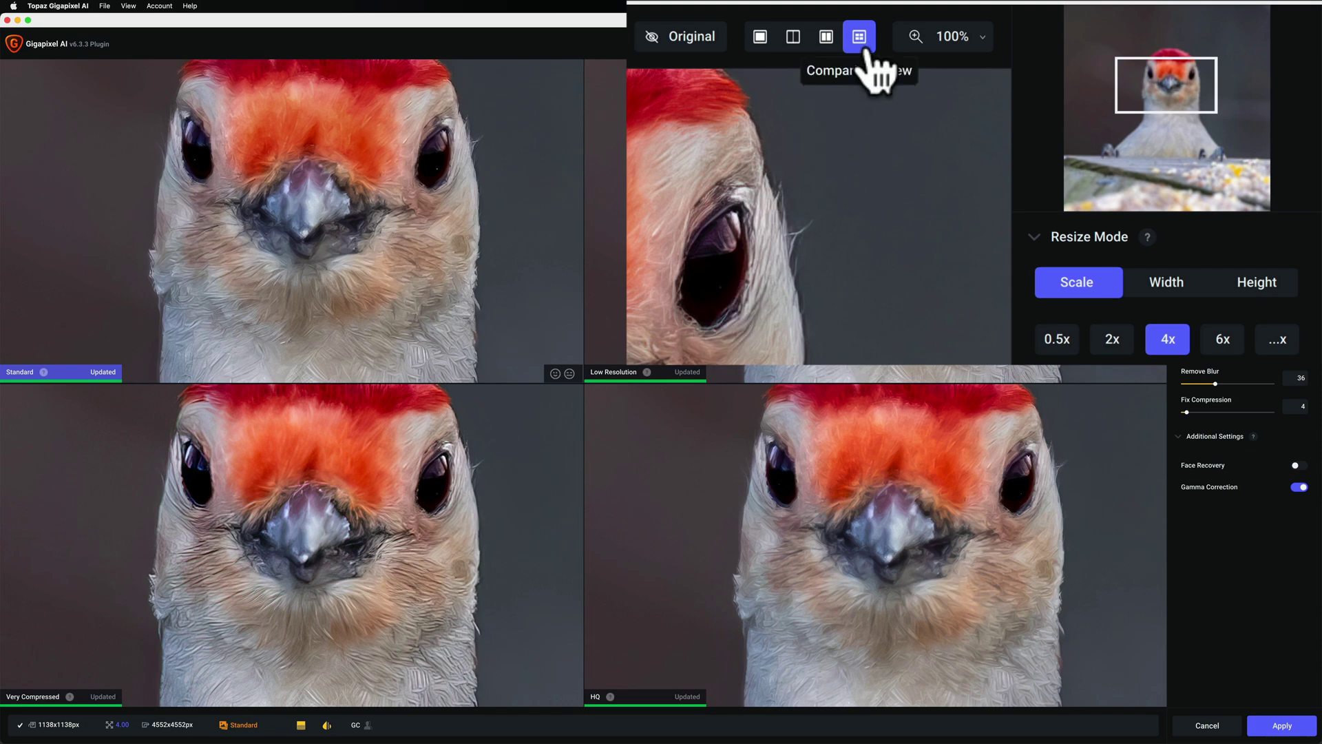
Step: Show the Standard result as one large preview and refresh it at Fix Compression 4
click(760, 38)
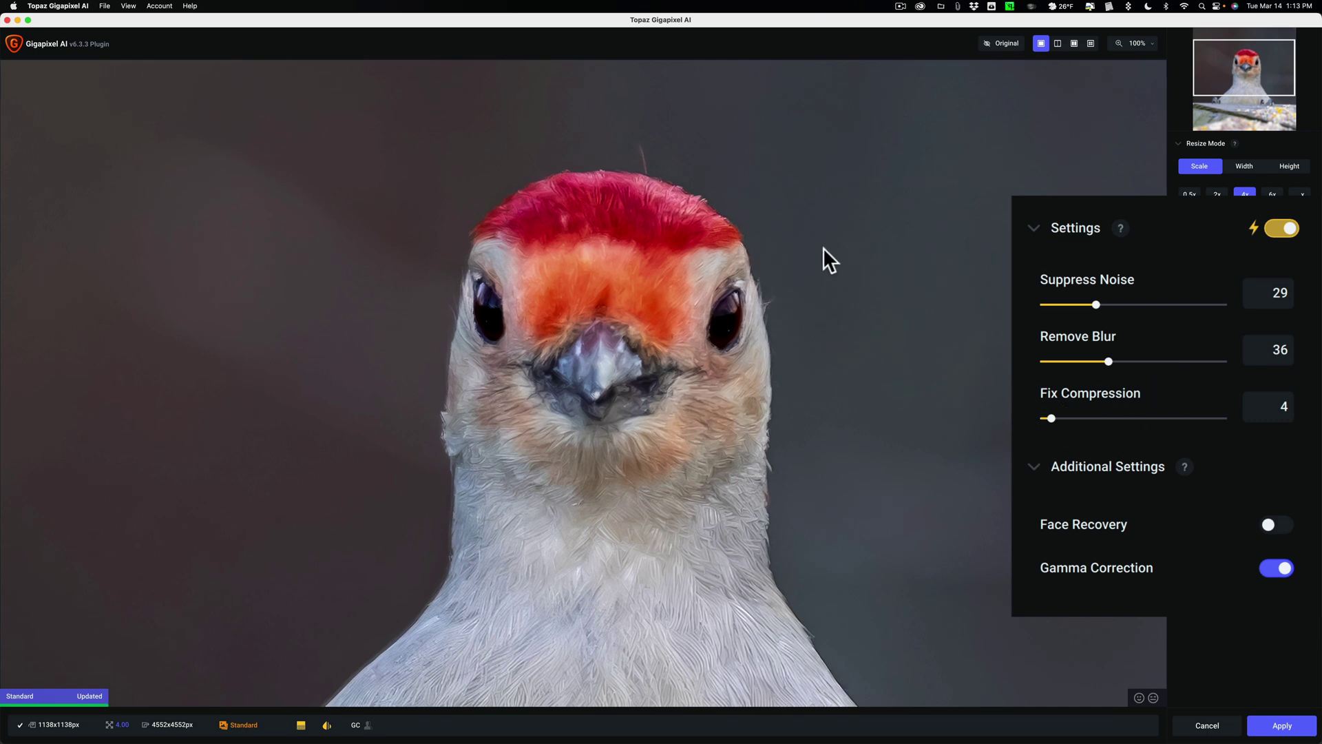
click(1049, 418)
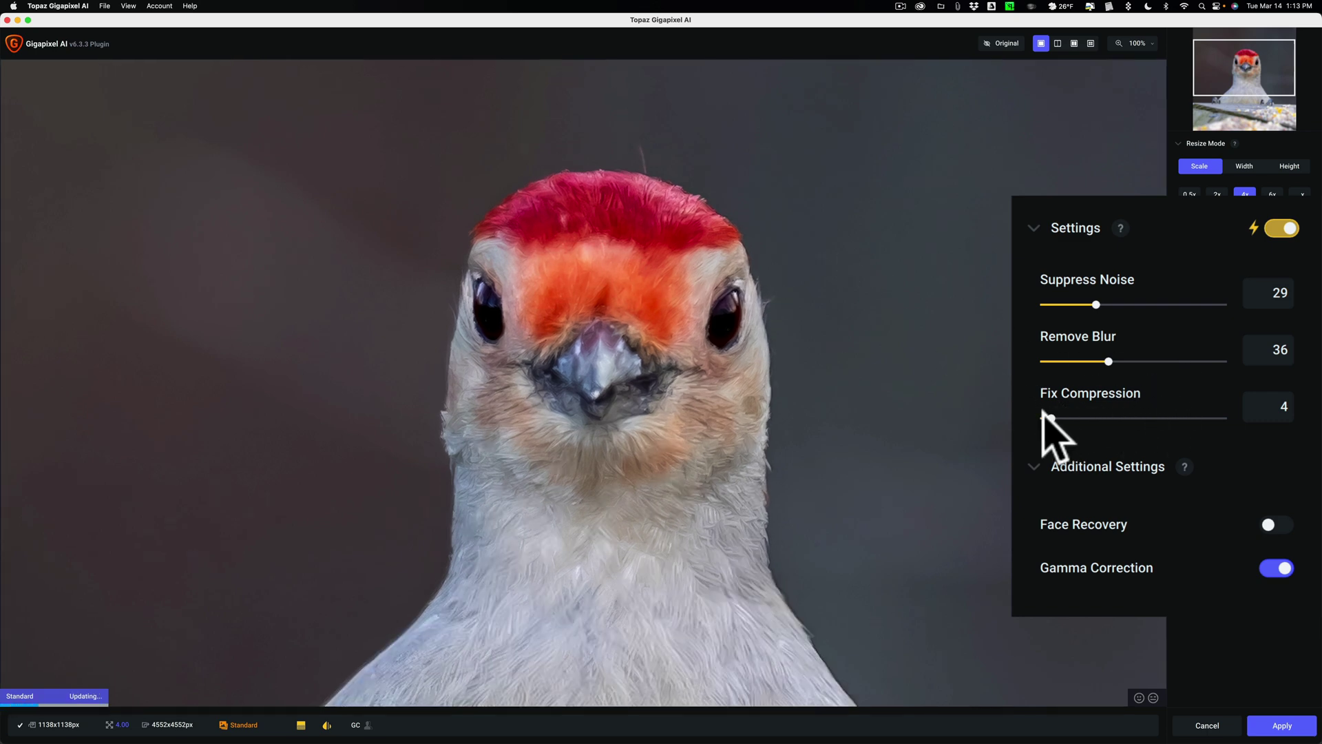
click(815, 236)
click(828, 229)
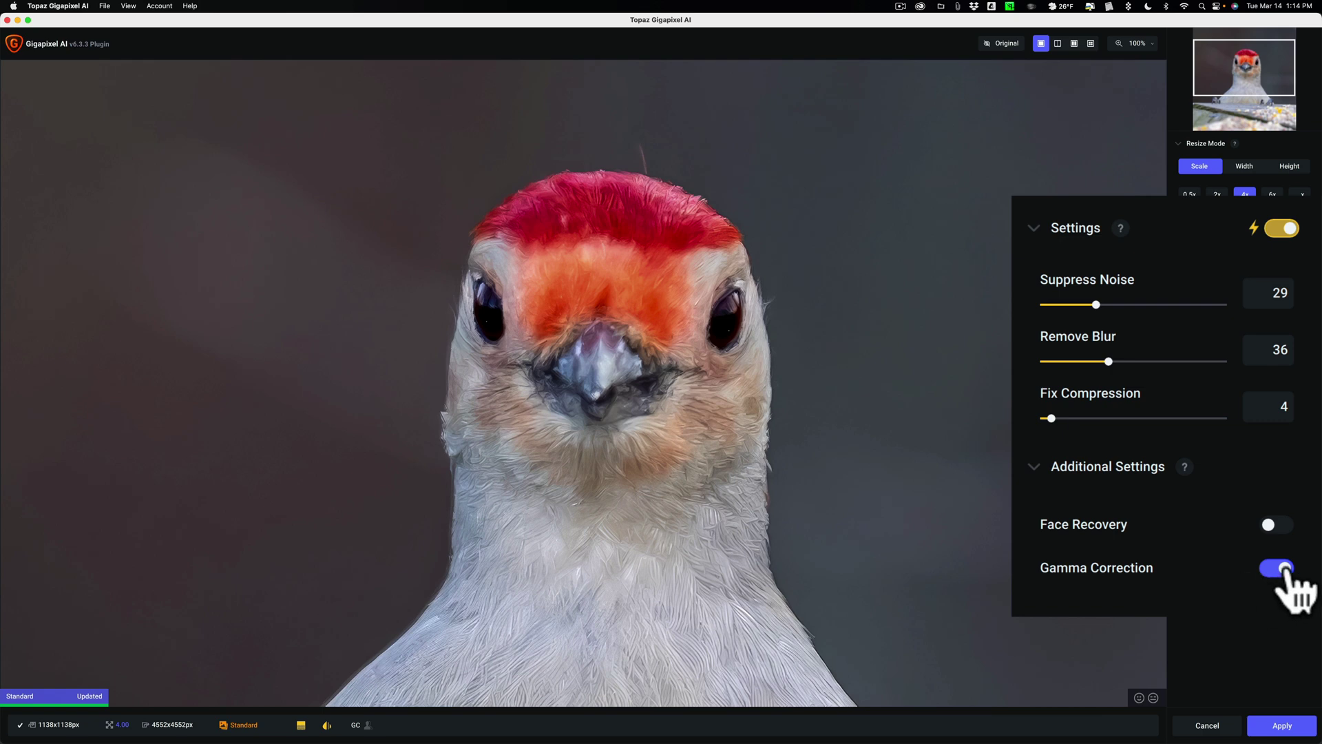
click(854, 255)
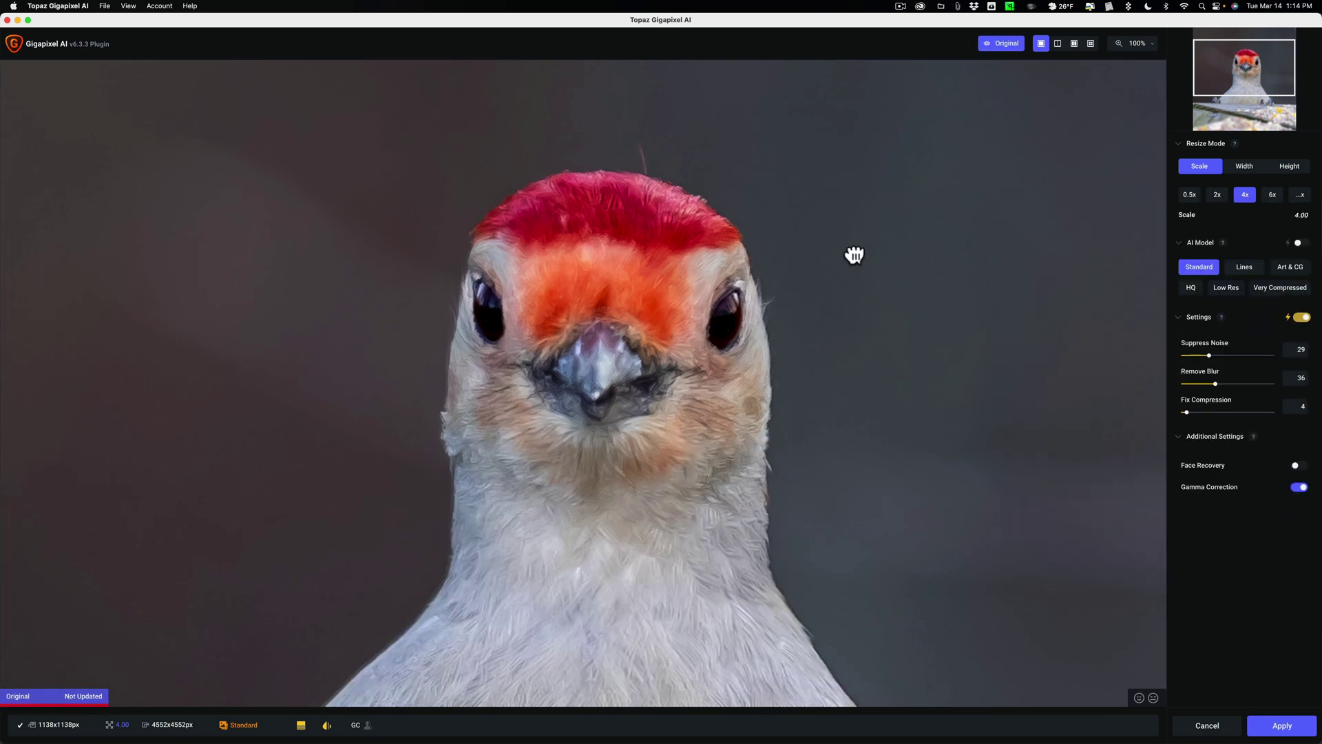
drag(854, 255, 854, 252)
click(854, 252)
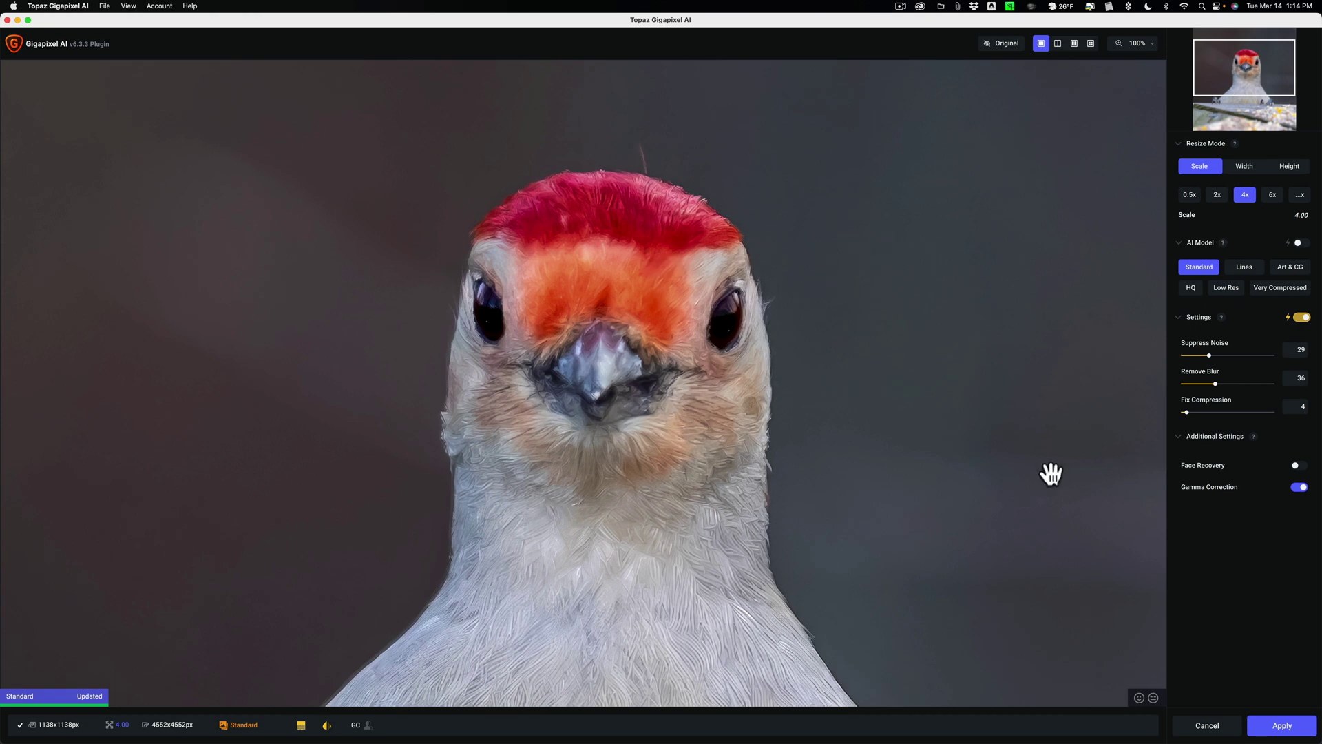
Step: Apply the 4× upscale and fit the 4552×4552 result on screen in Photoshop
click(1171, 692)
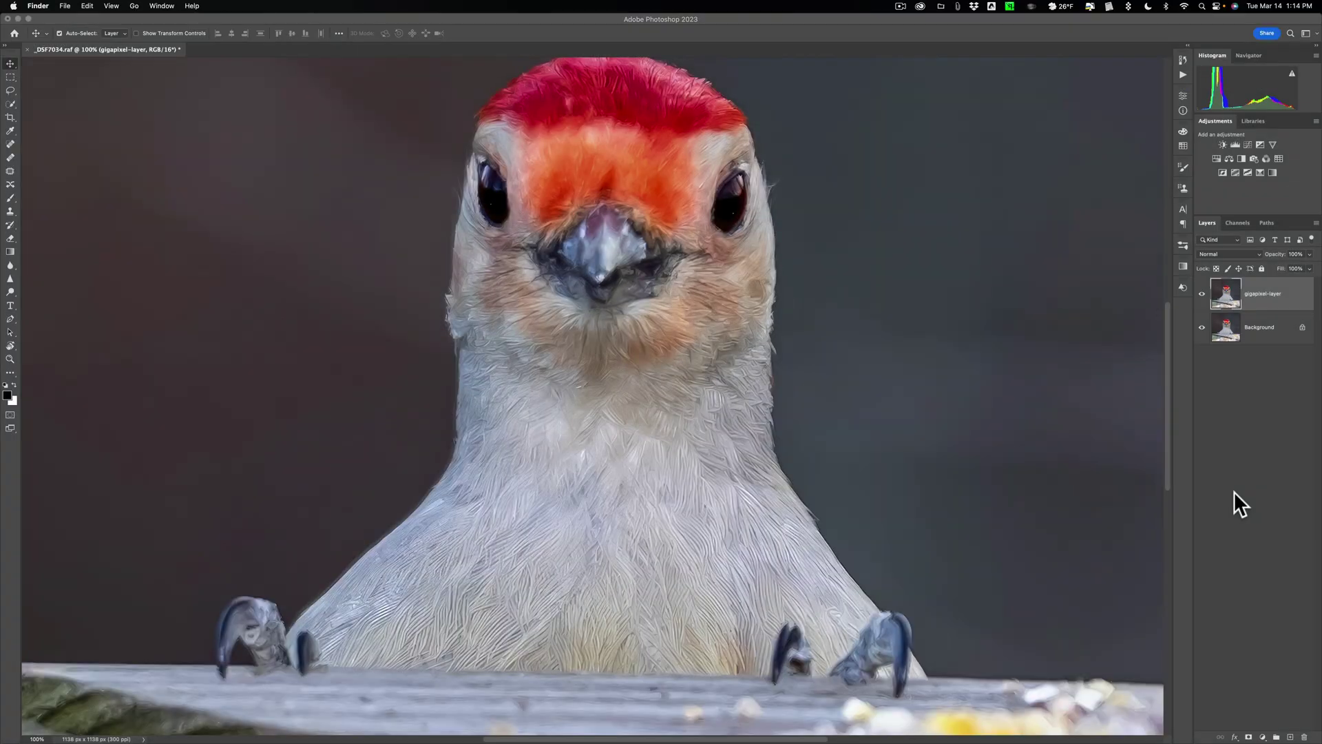
key(super)
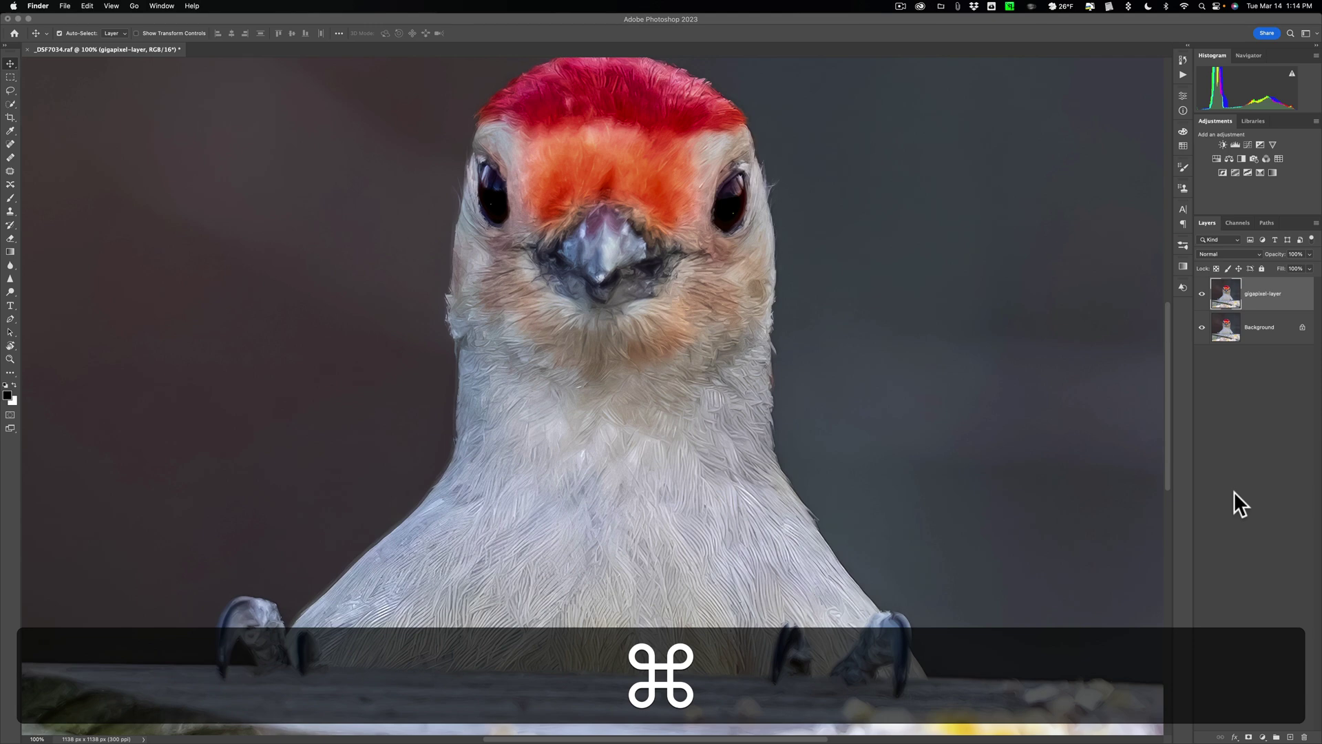
key(super+0)
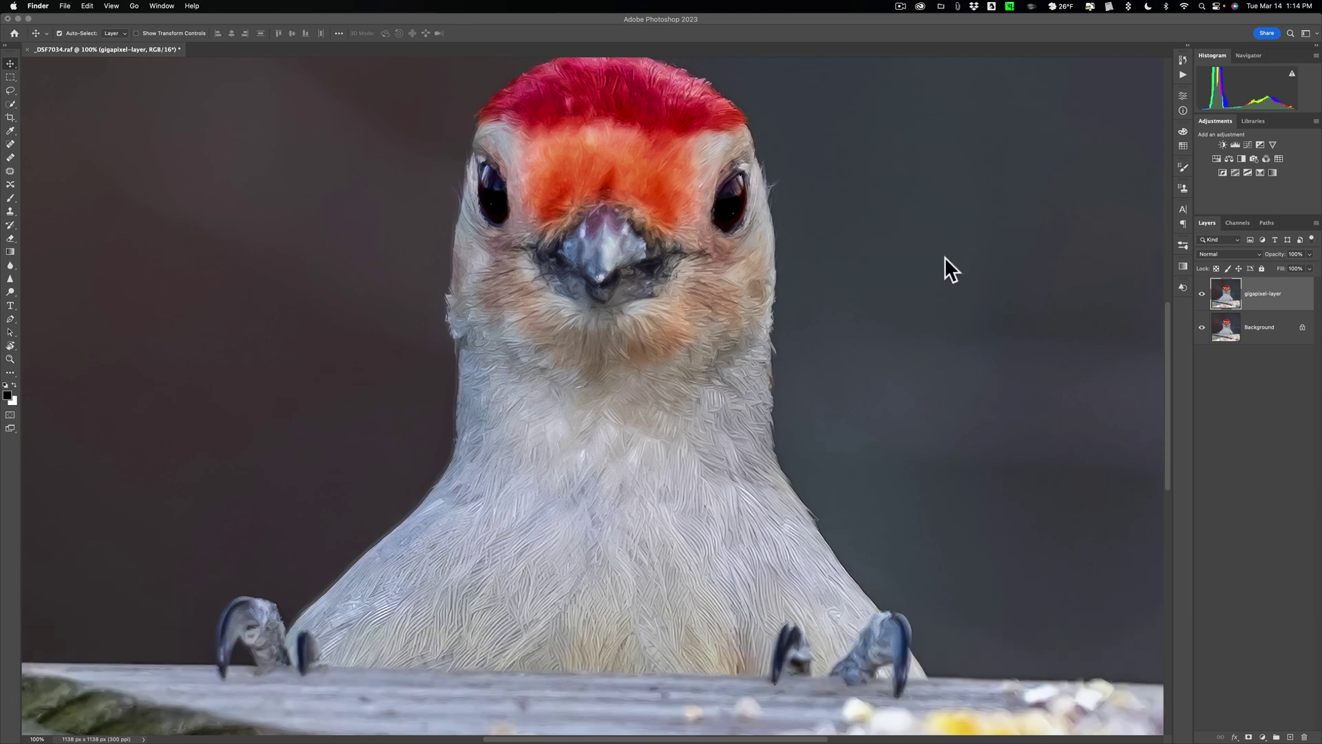
click(944, 258)
key(super)
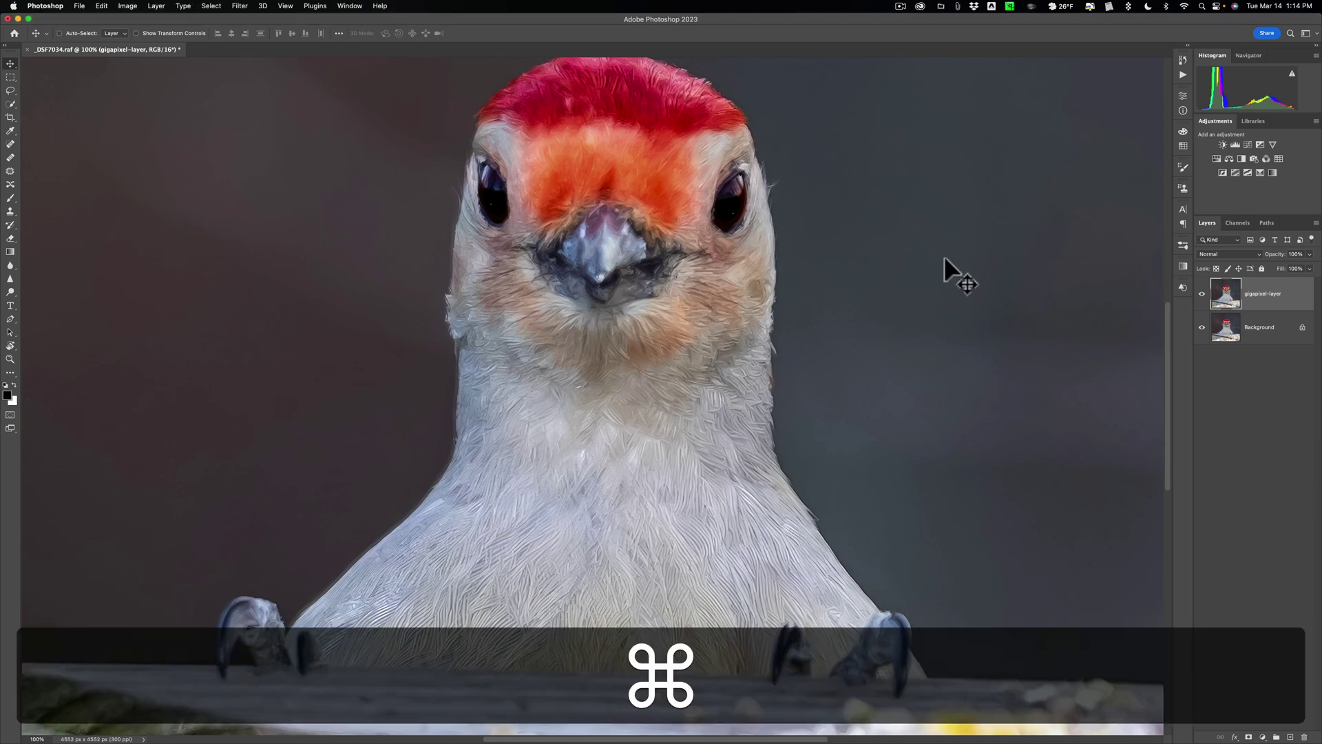
key(super+0)
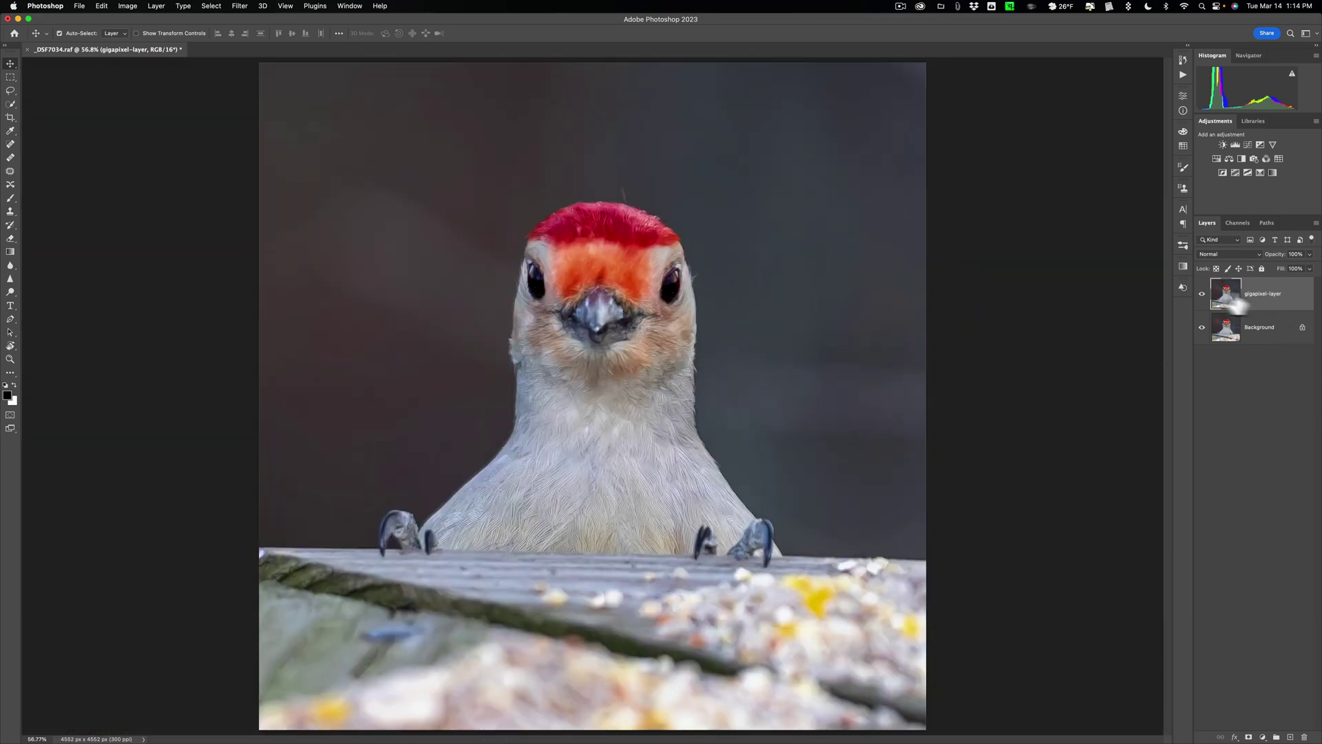
click(1201, 294)
click(1202, 294)
key(super)
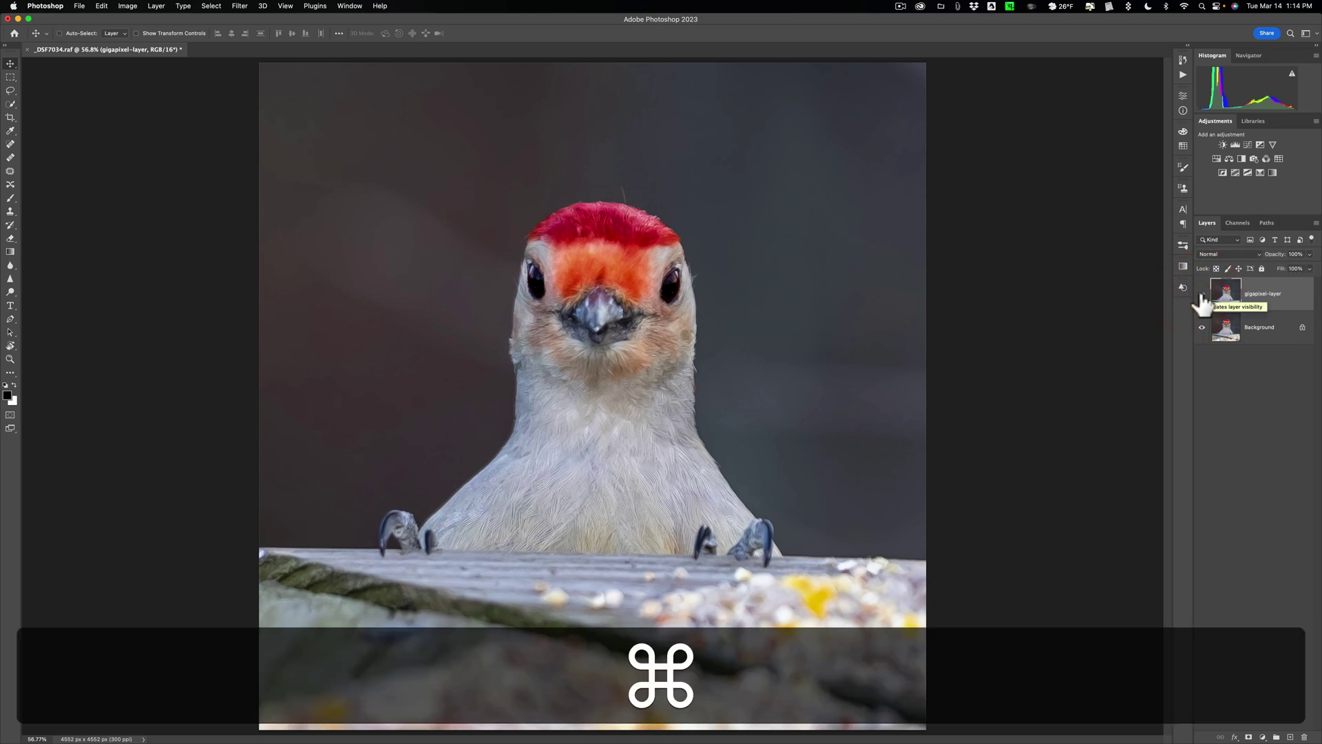
key(super+equal)
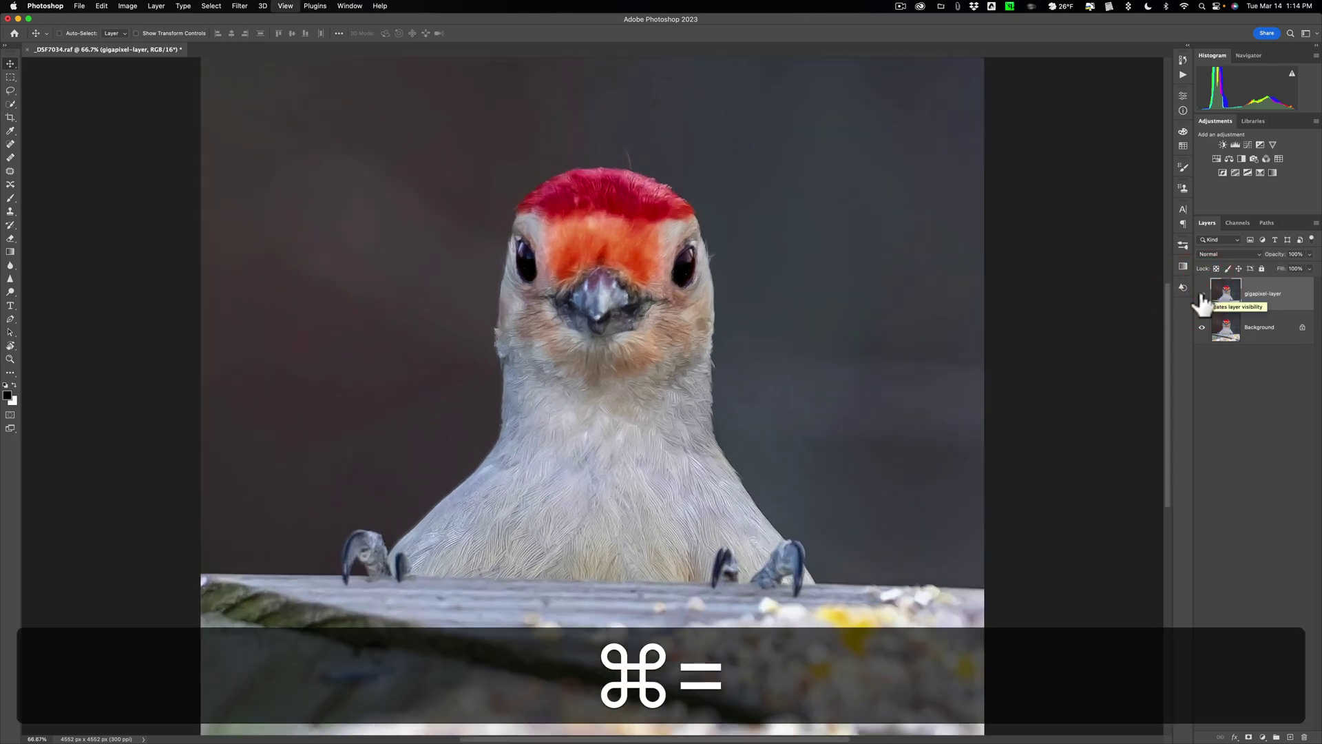
click(1202, 296)
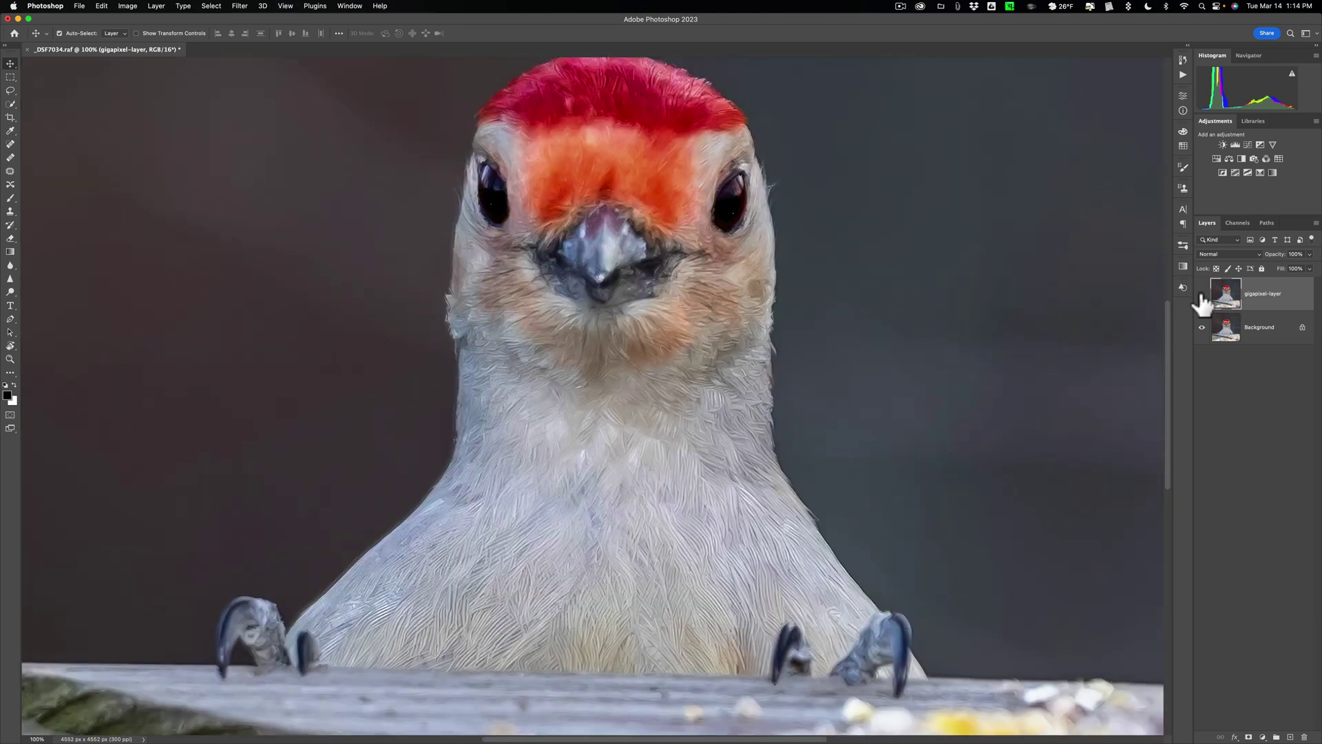
click(1201, 295)
click(1201, 295)
click(1201, 295)
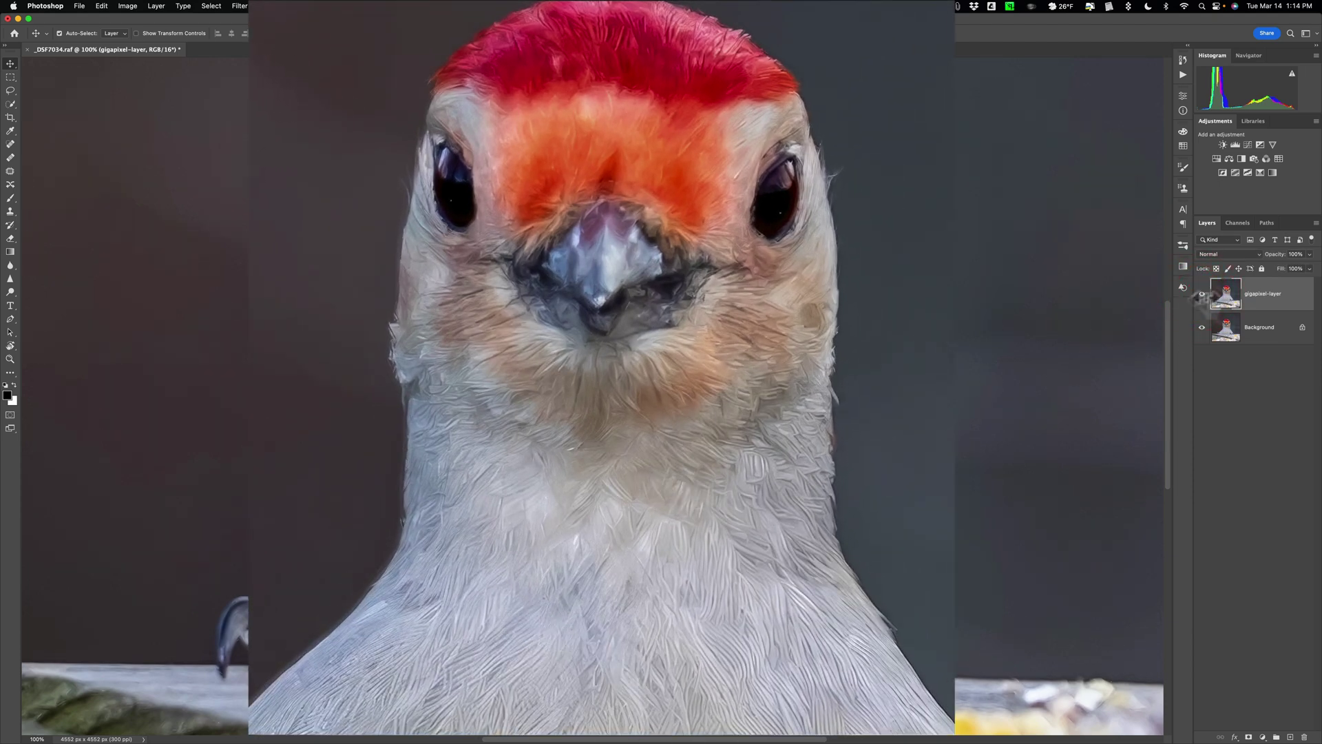
click(1201, 296)
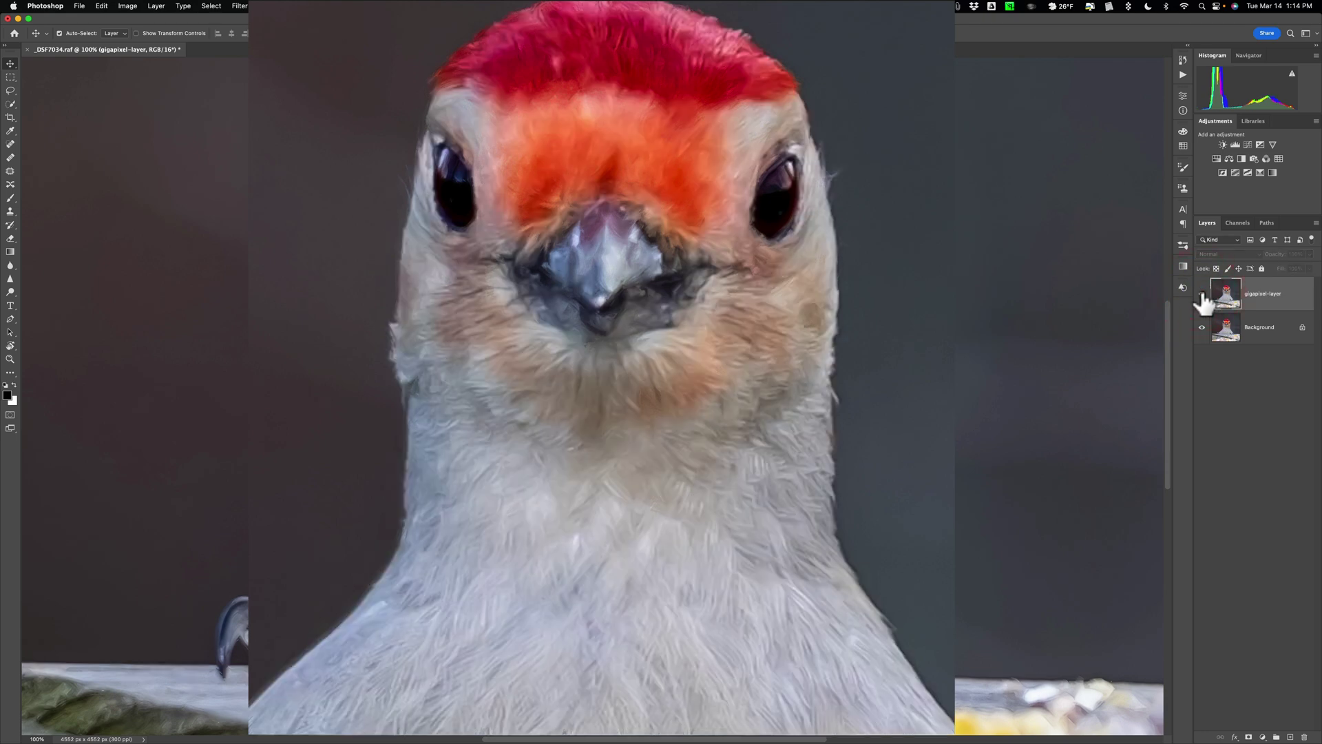
click(1202, 296)
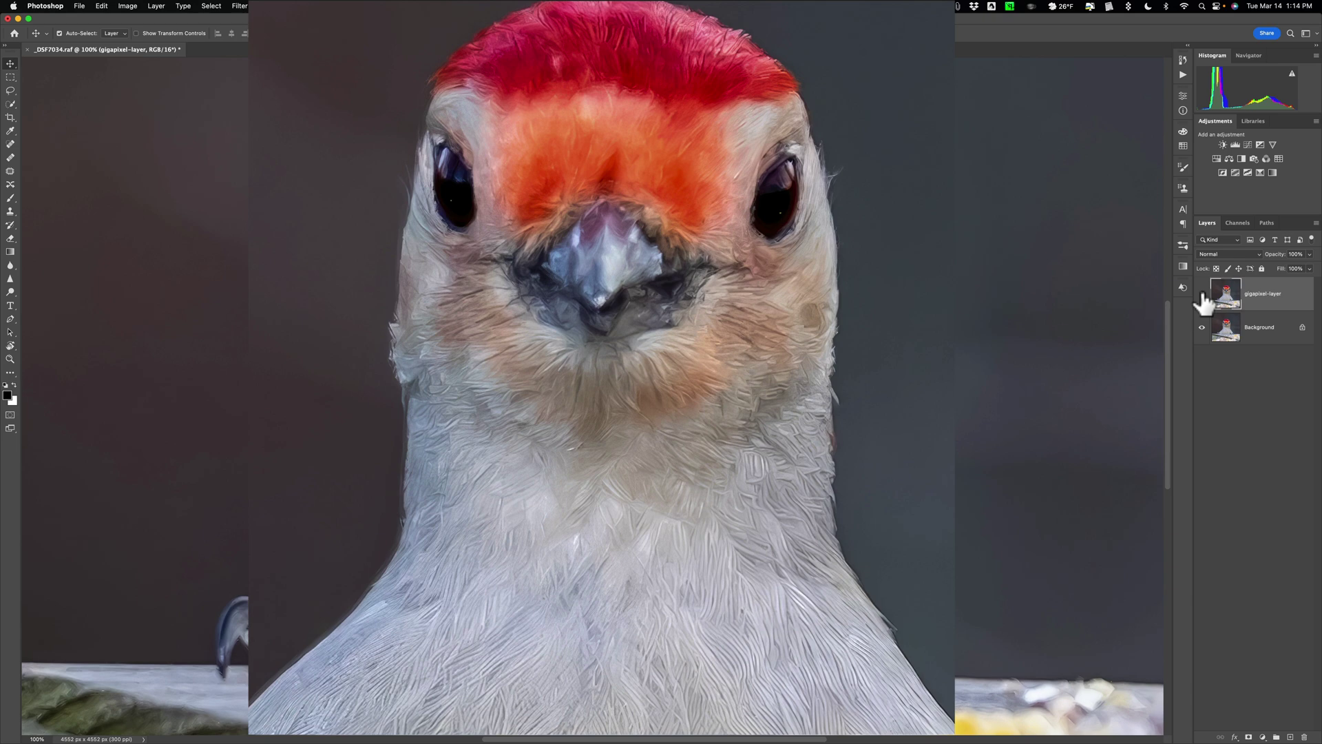
click(1202, 297)
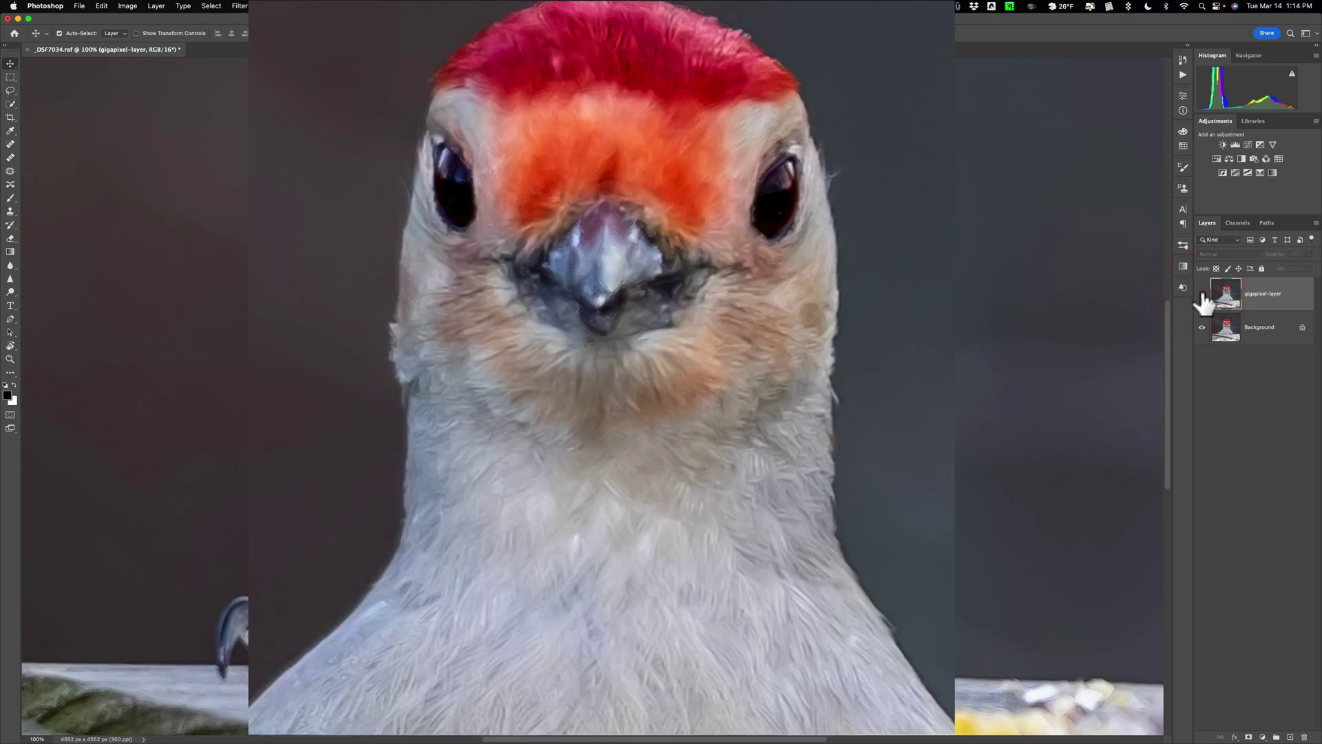
click(1201, 296)
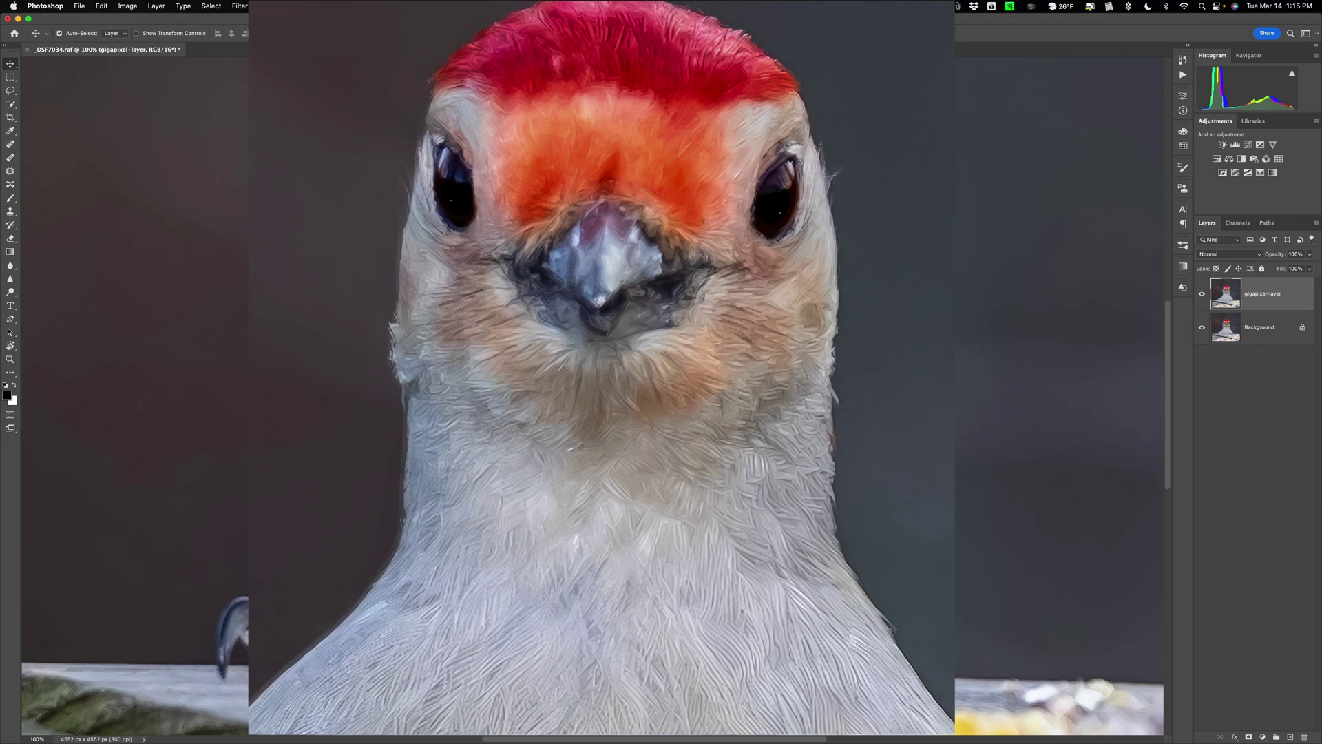
key(super+0)
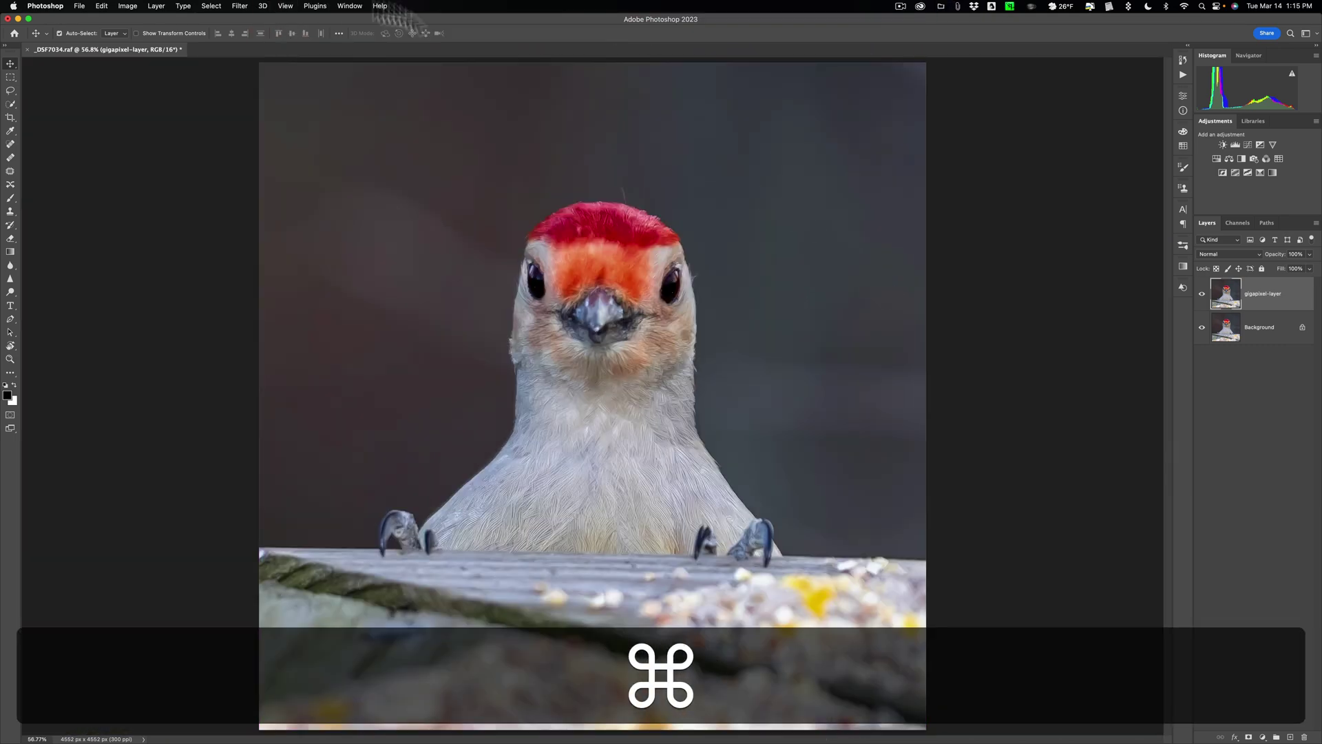
click(128, 7)
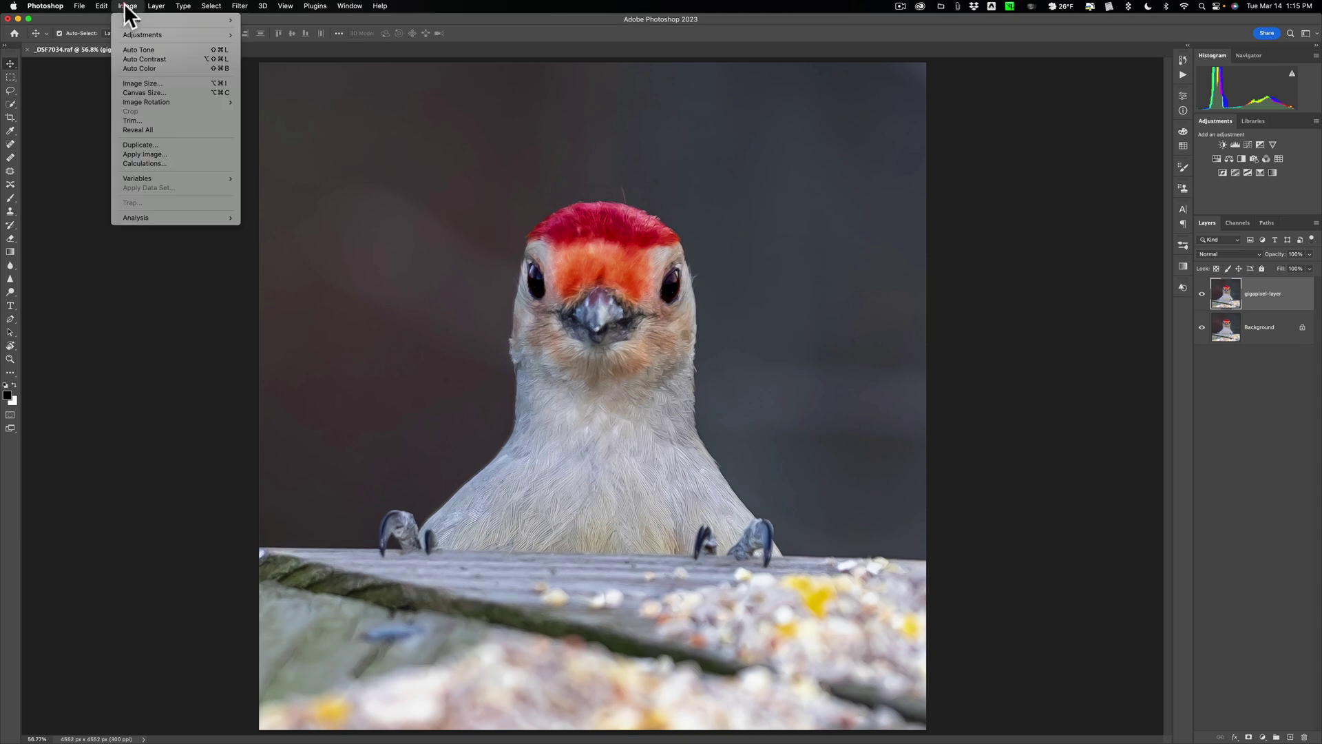
click(141, 80)
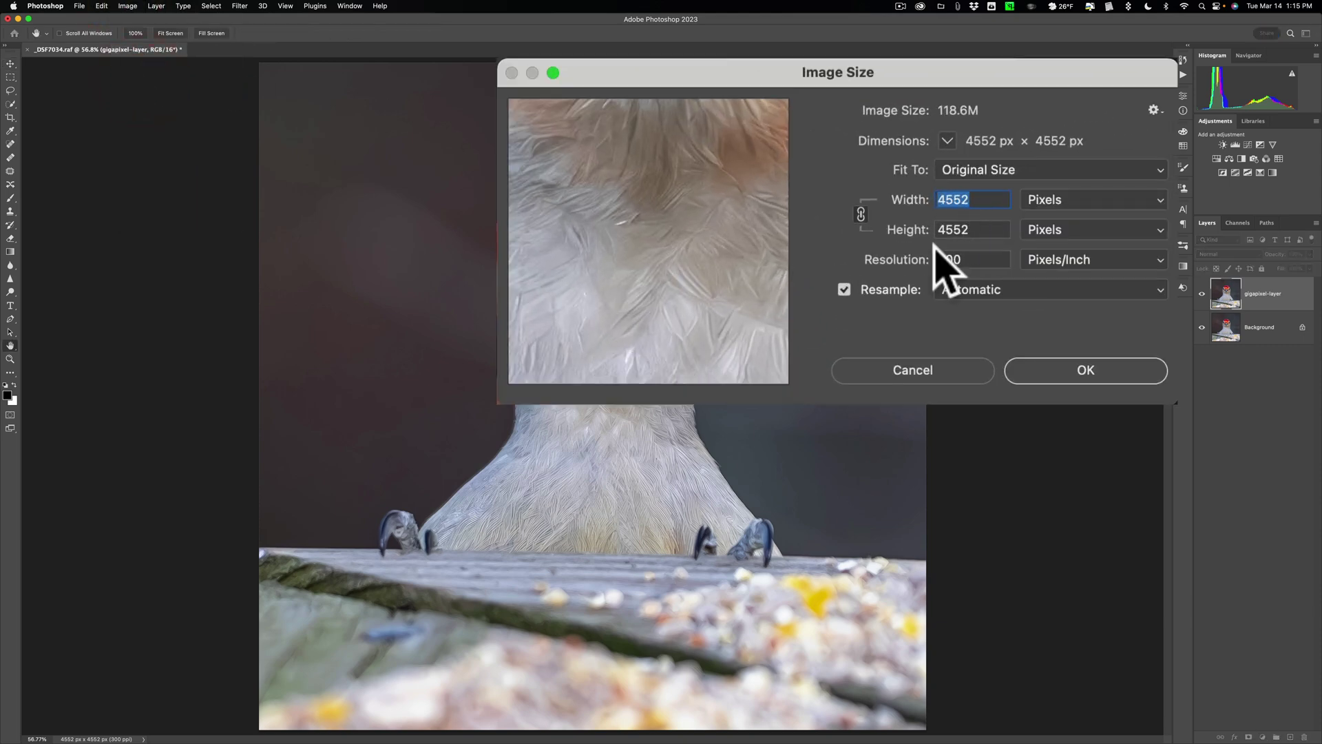
click(1054, 364)
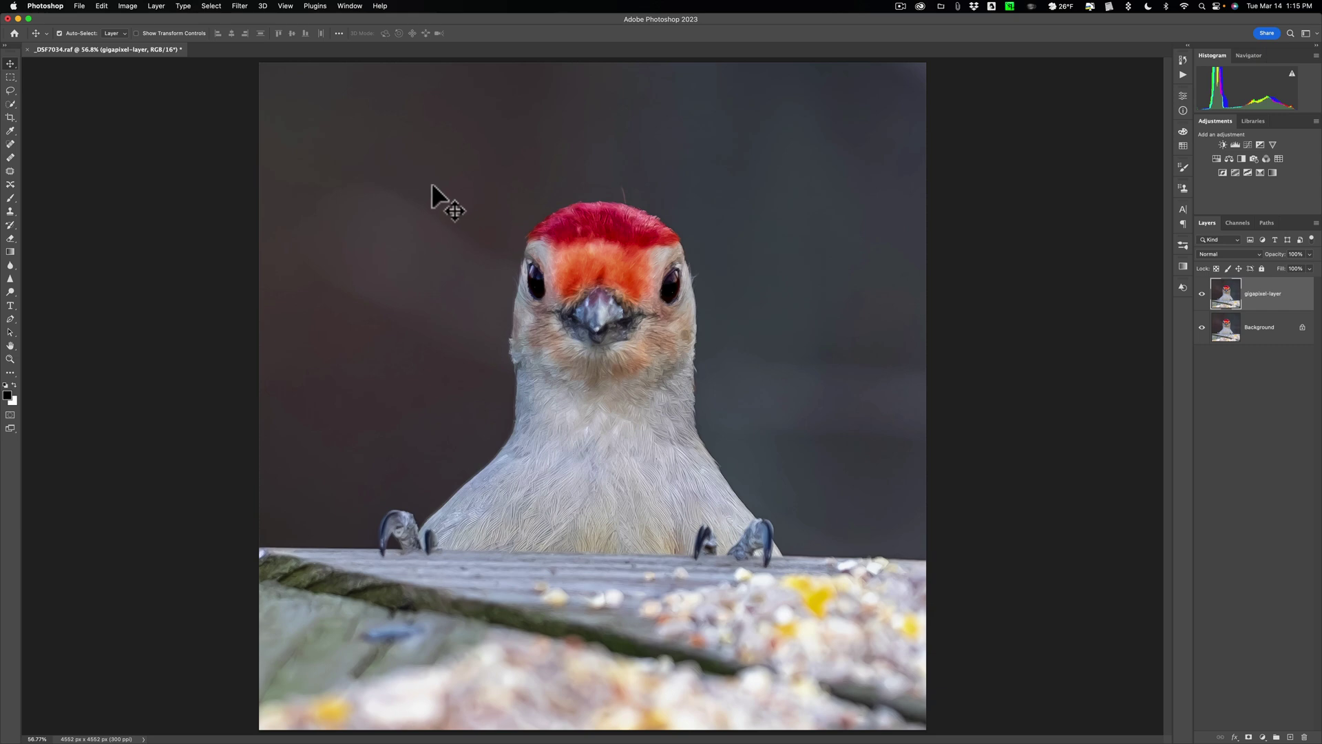
Step: Open Export As for the 4552 × 4552 woodpecker and switch the format from PNG to JPG
click(77, 6)
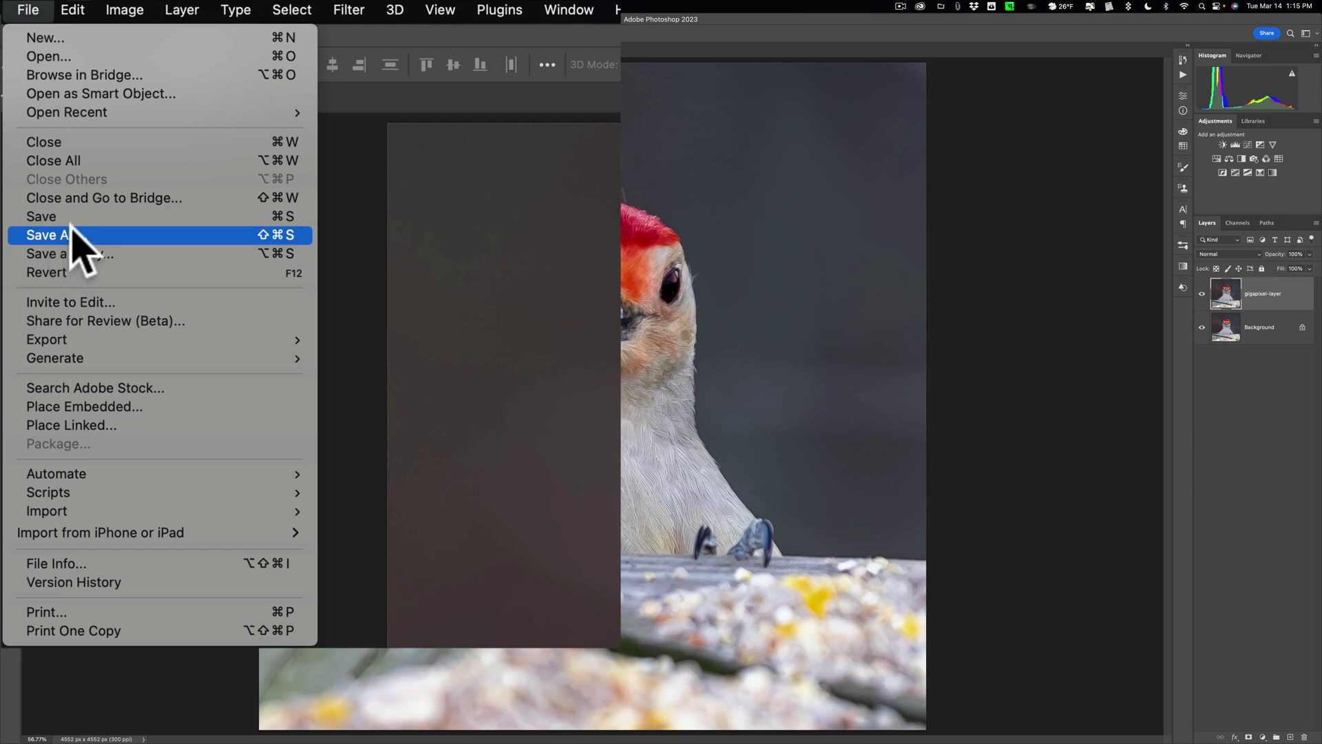
mouse_move(69, 340)
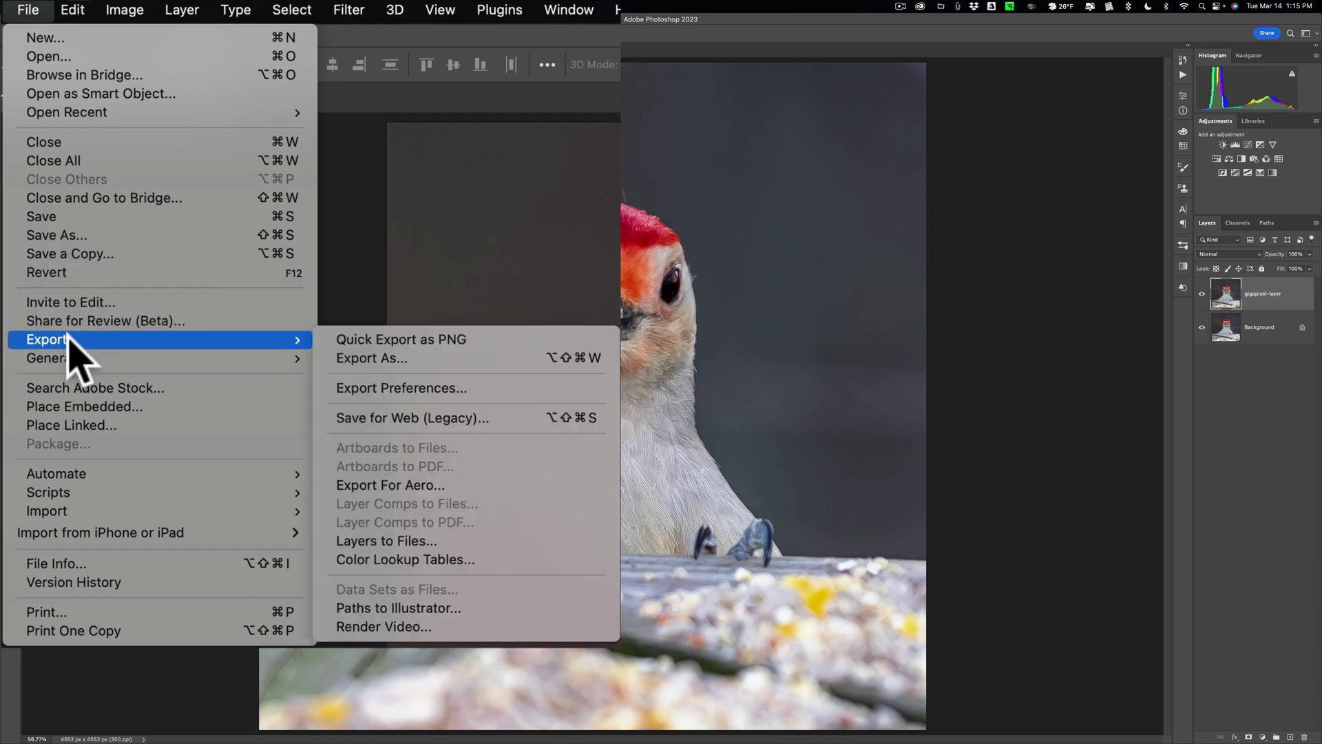
click(346, 360)
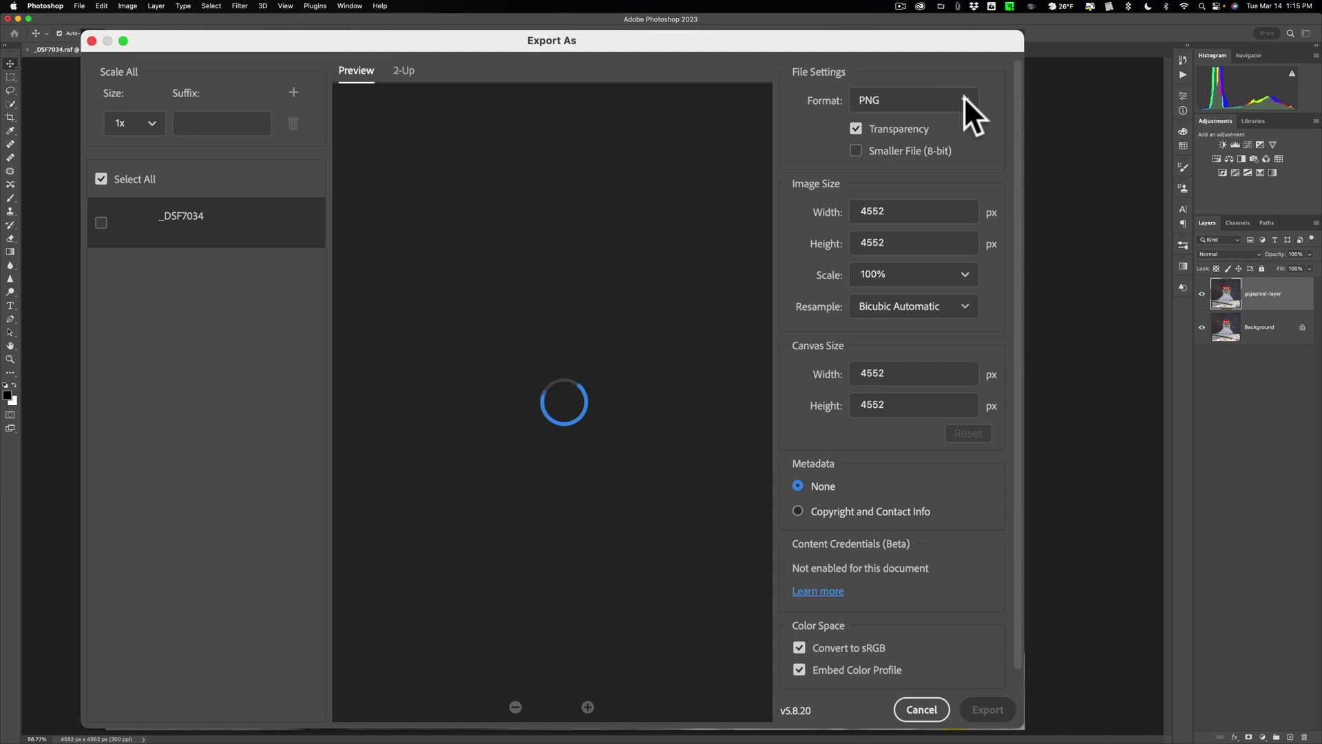
click(964, 97)
click(963, 102)
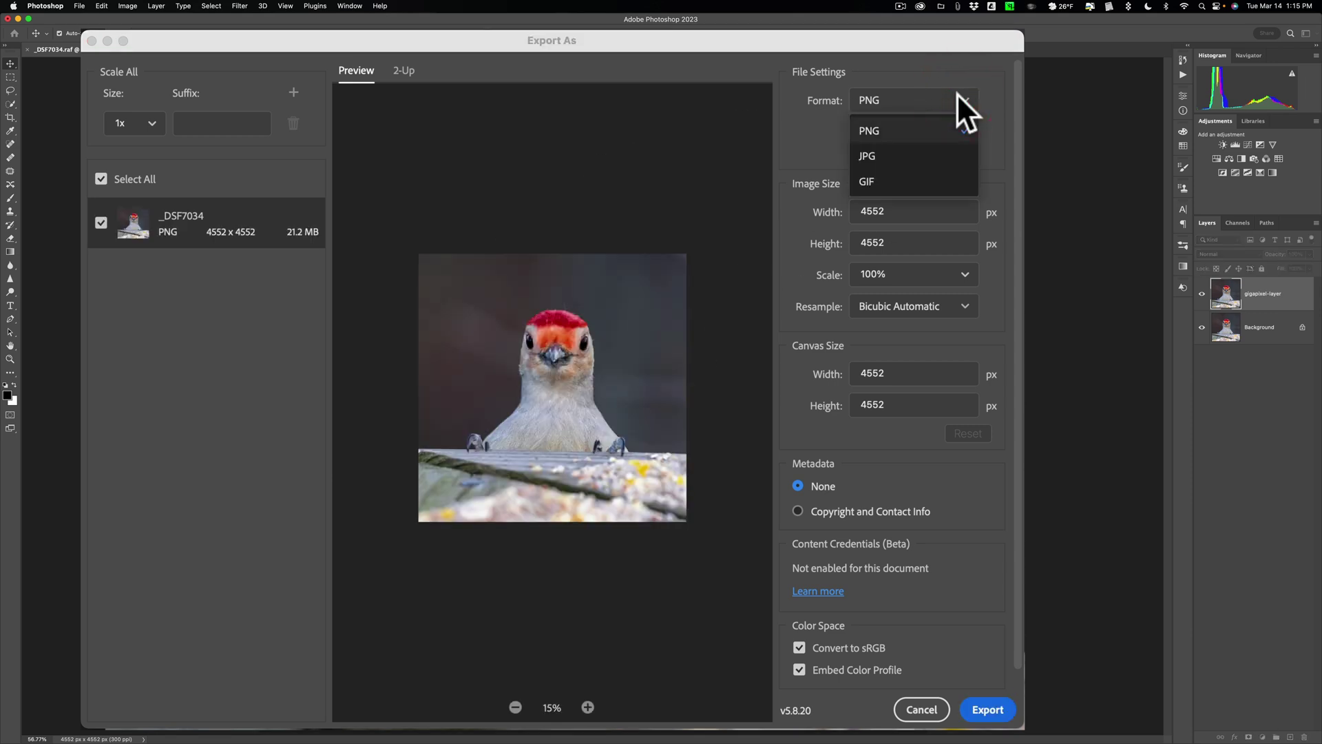
click(886, 161)
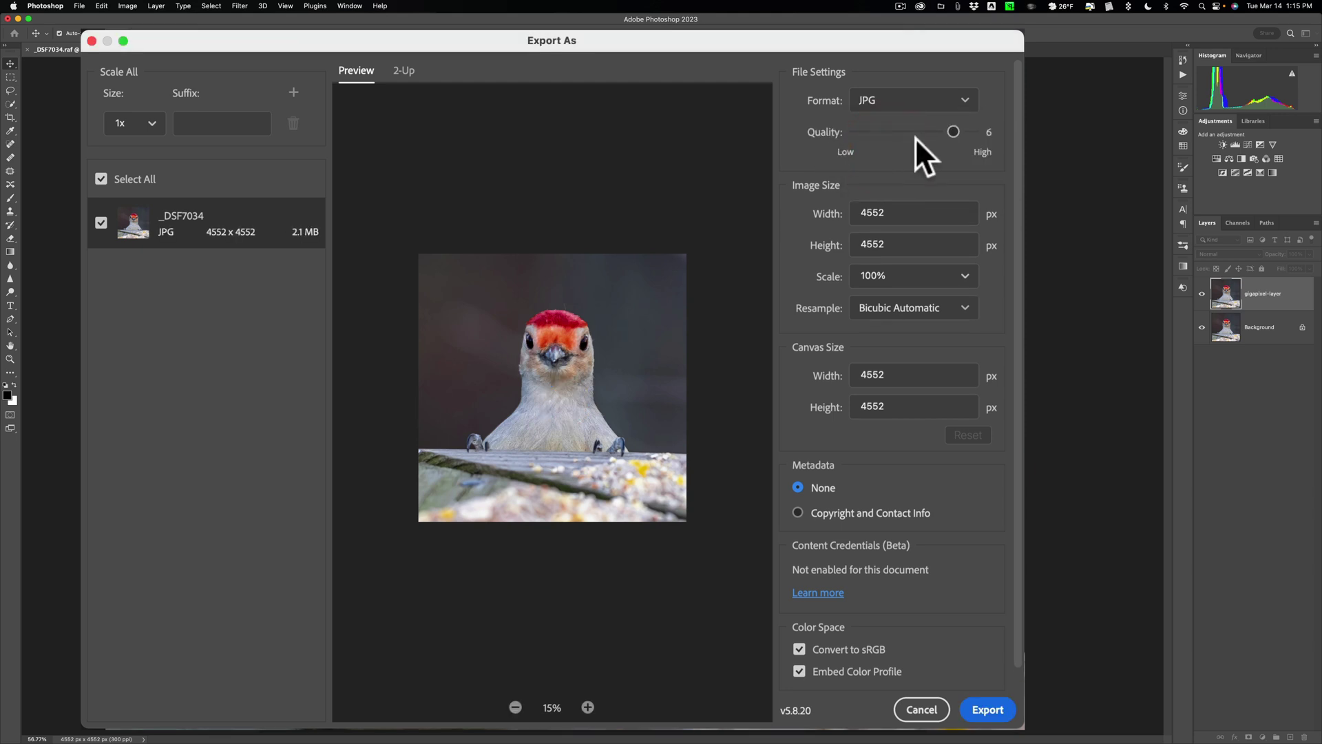
drag(952, 131, 812, 135)
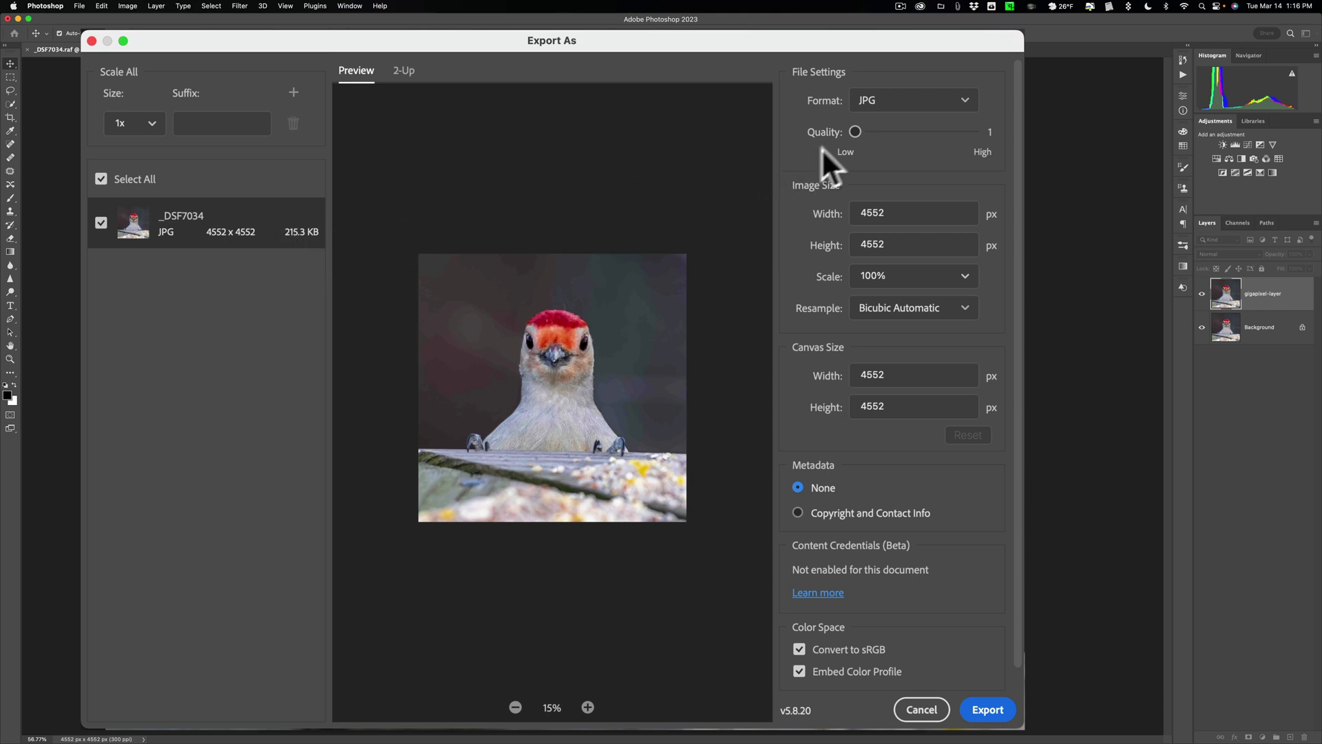
drag(855, 131, 971, 131)
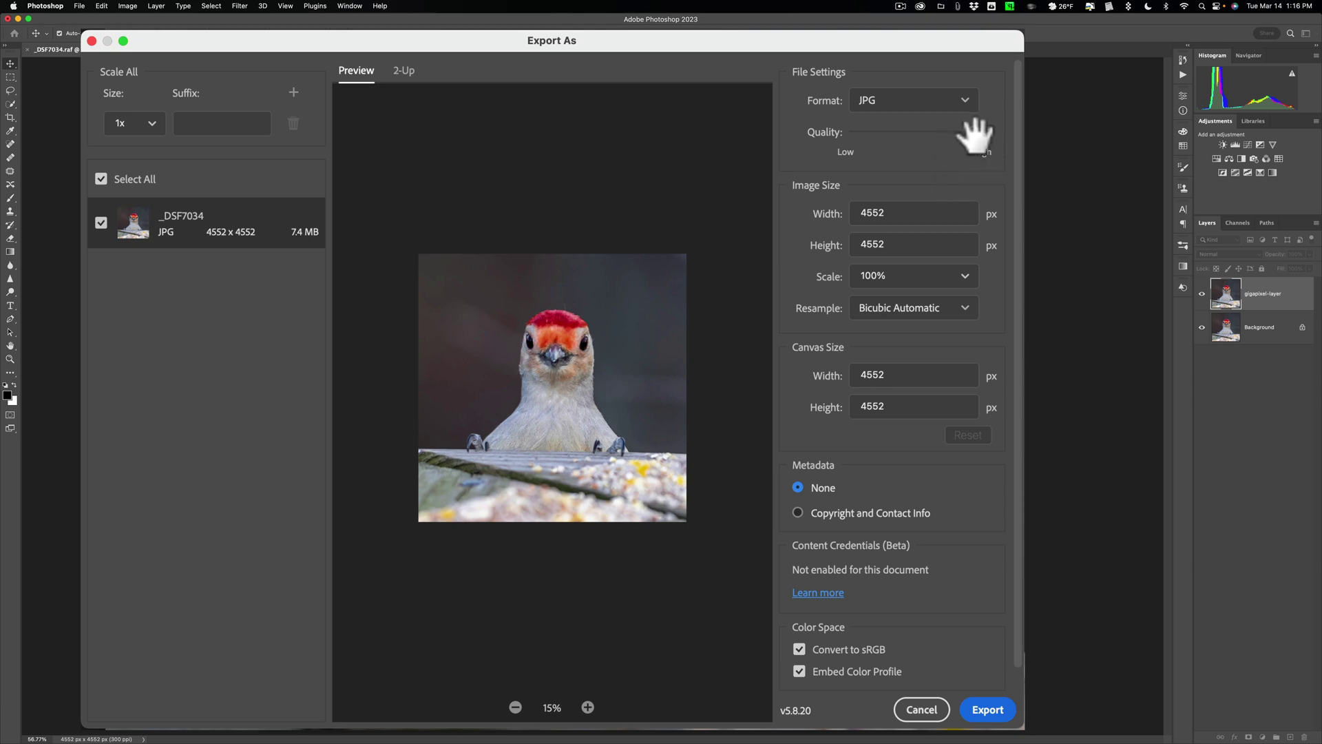
drag(968, 133, 953, 132)
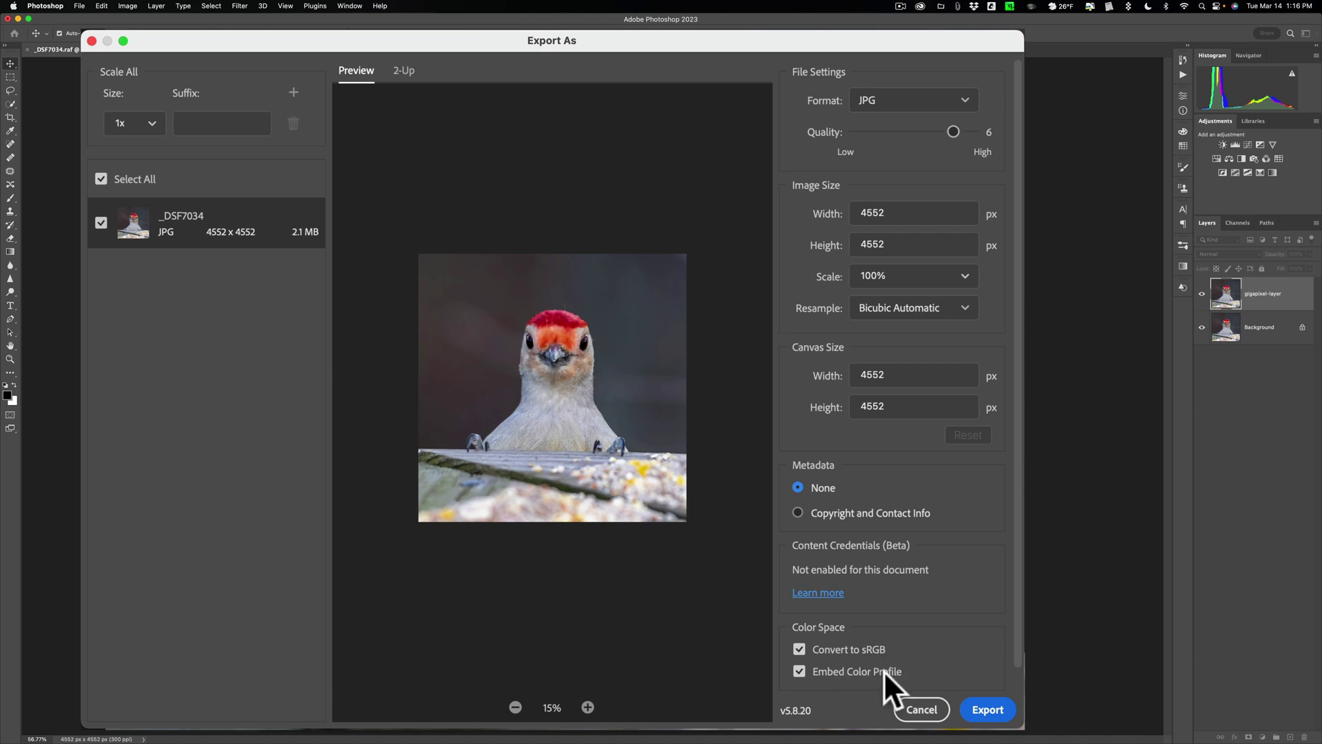
scroll(933, 665, down, 1)
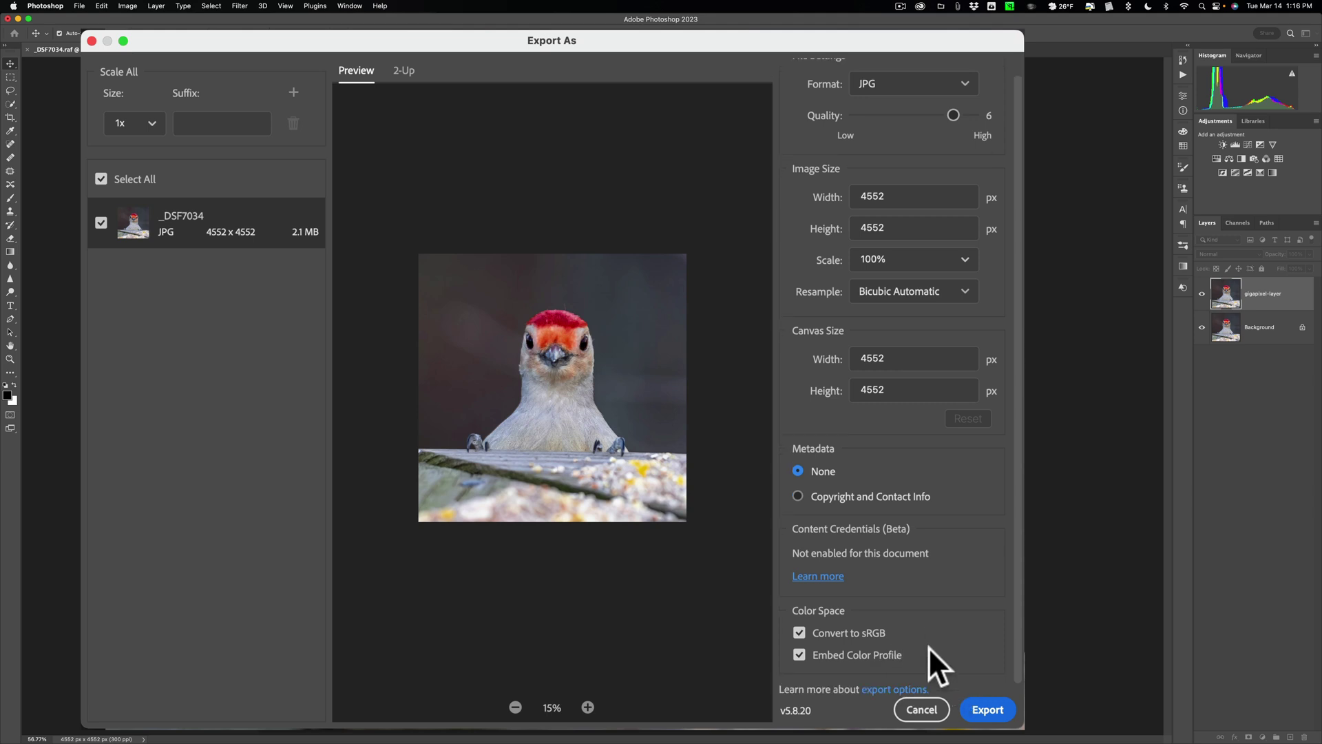
Step: Export the JPG at quality 6 to the Desktop under the name Bird
click(983, 710)
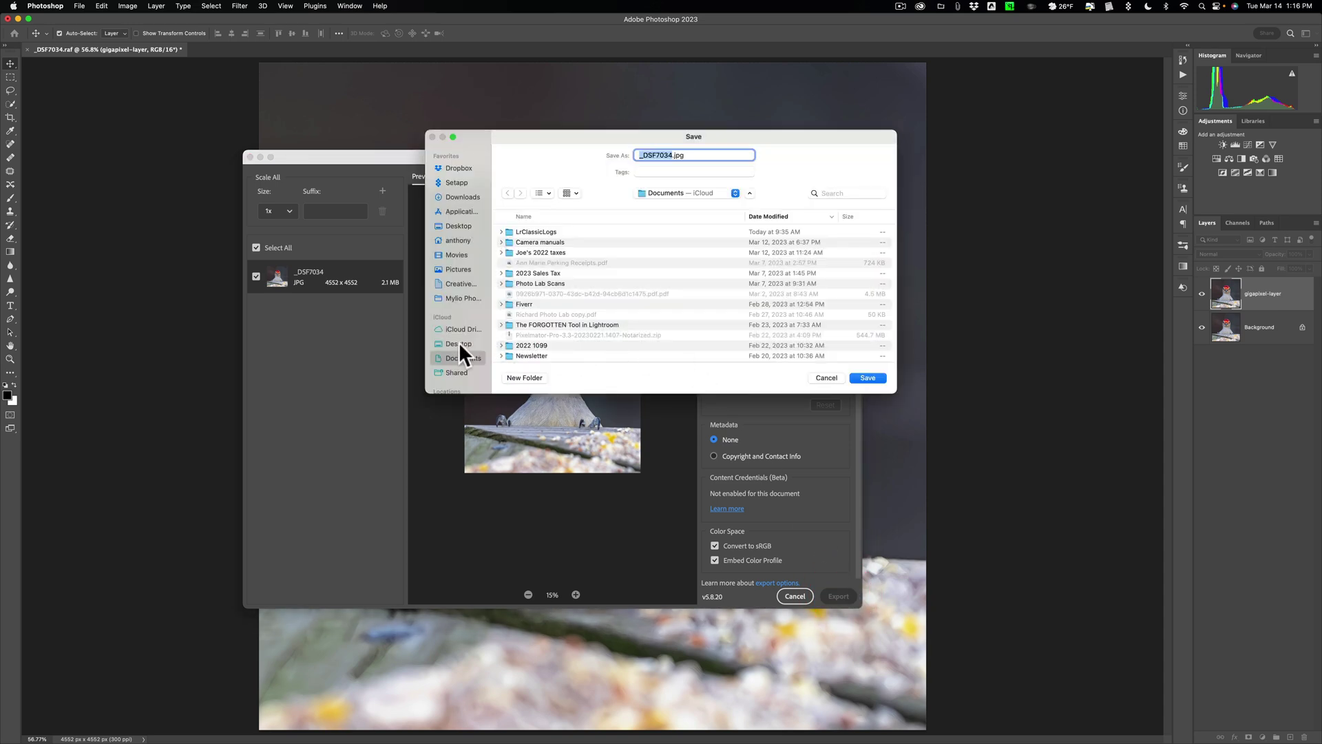
click(458, 343)
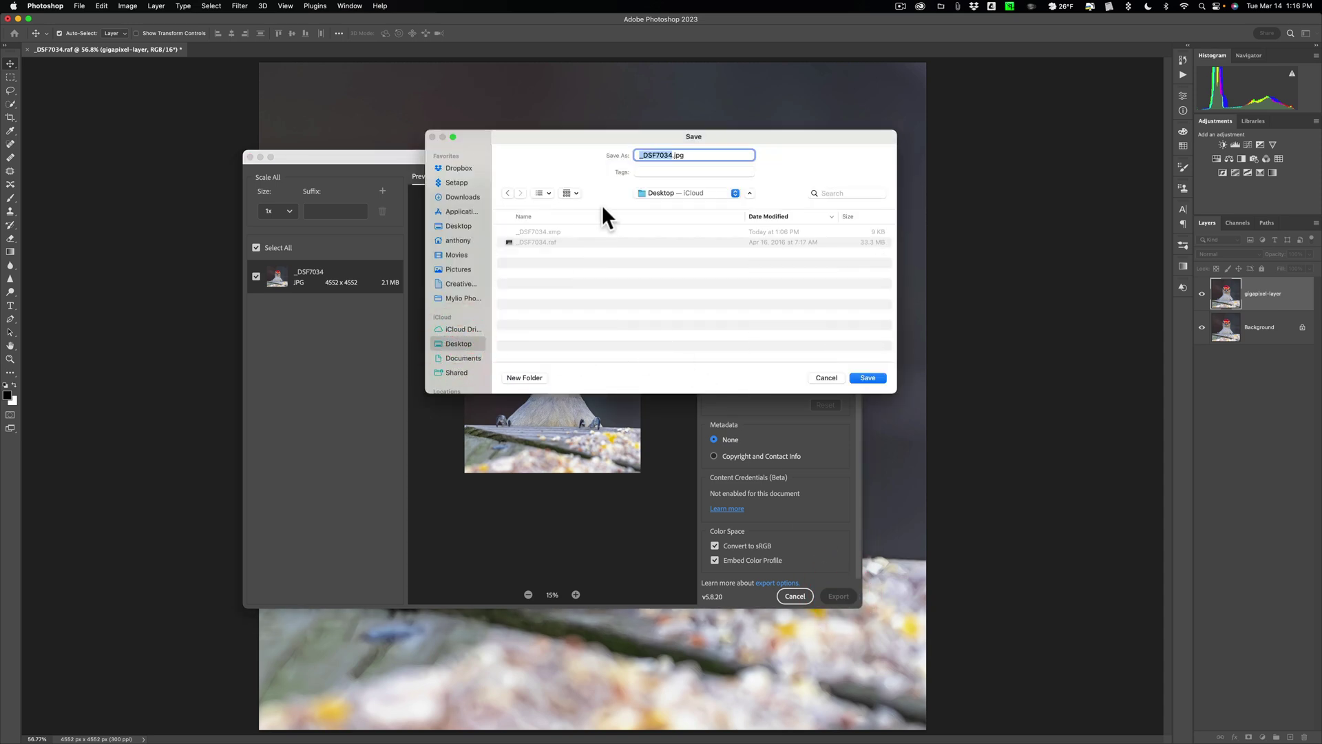
text(Bird)
click(868, 377)
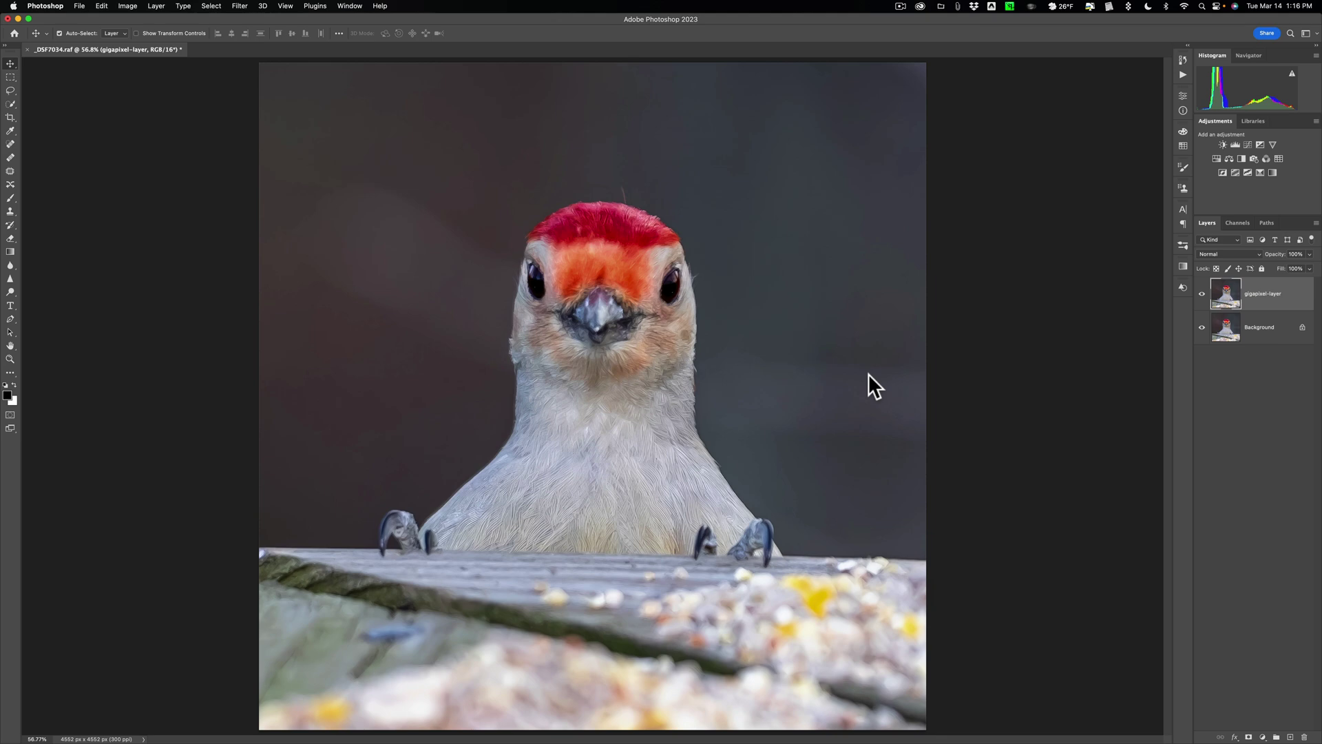
Step: Save the layered woodpecker as Photoshop format _DSF7034.psd on the Desktop
click(81, 6)
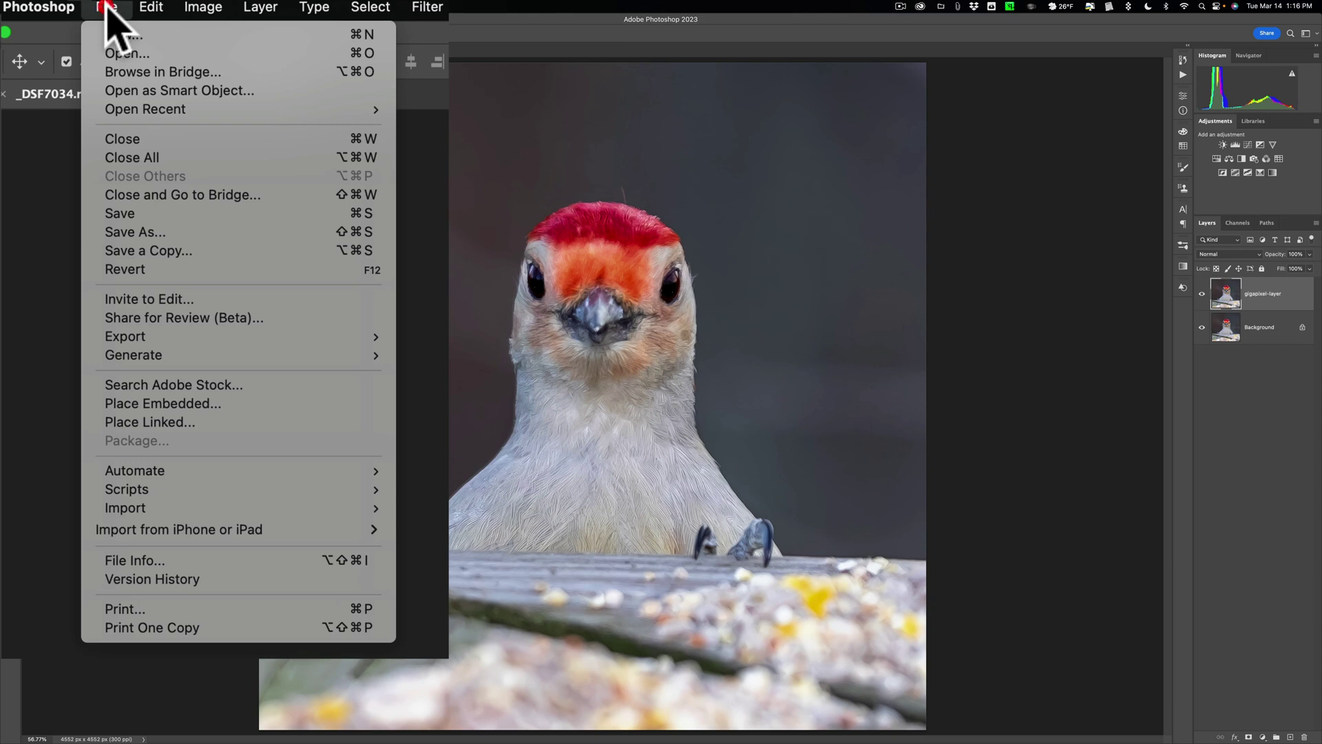
click(121, 215)
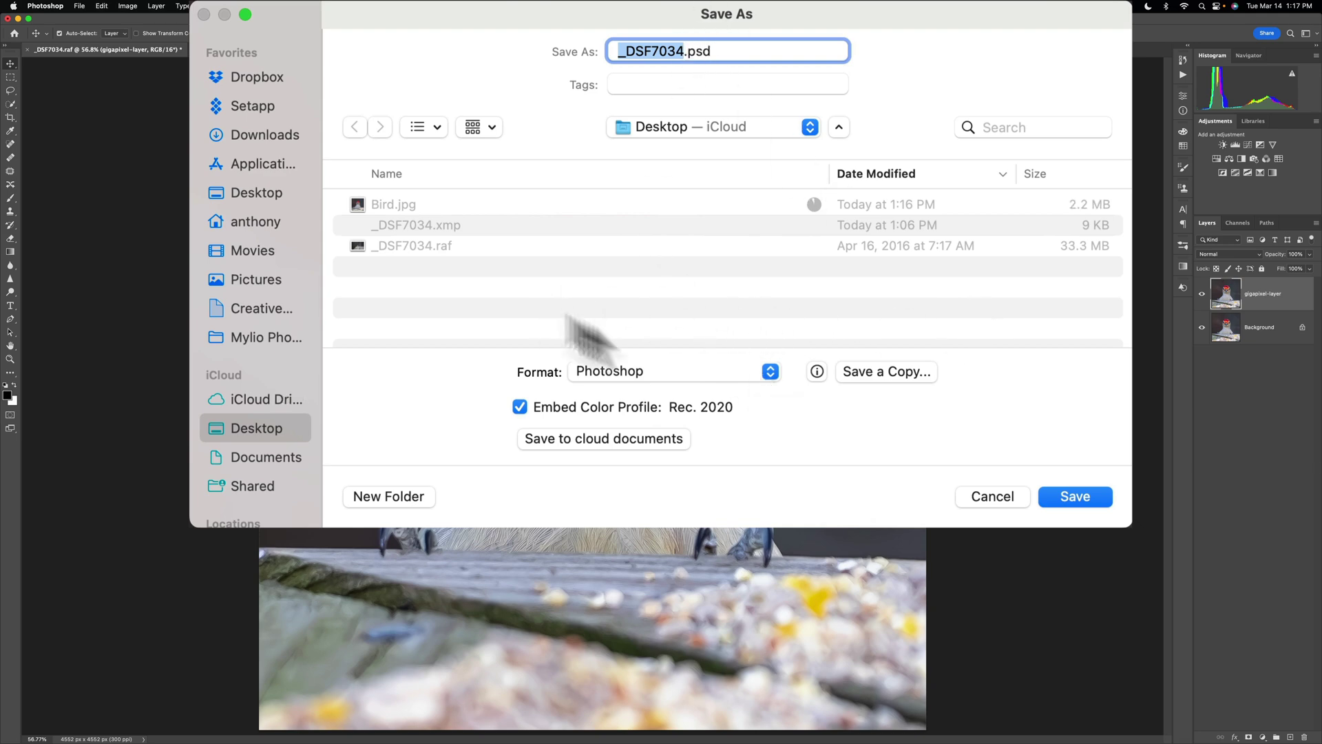
click(1077, 496)
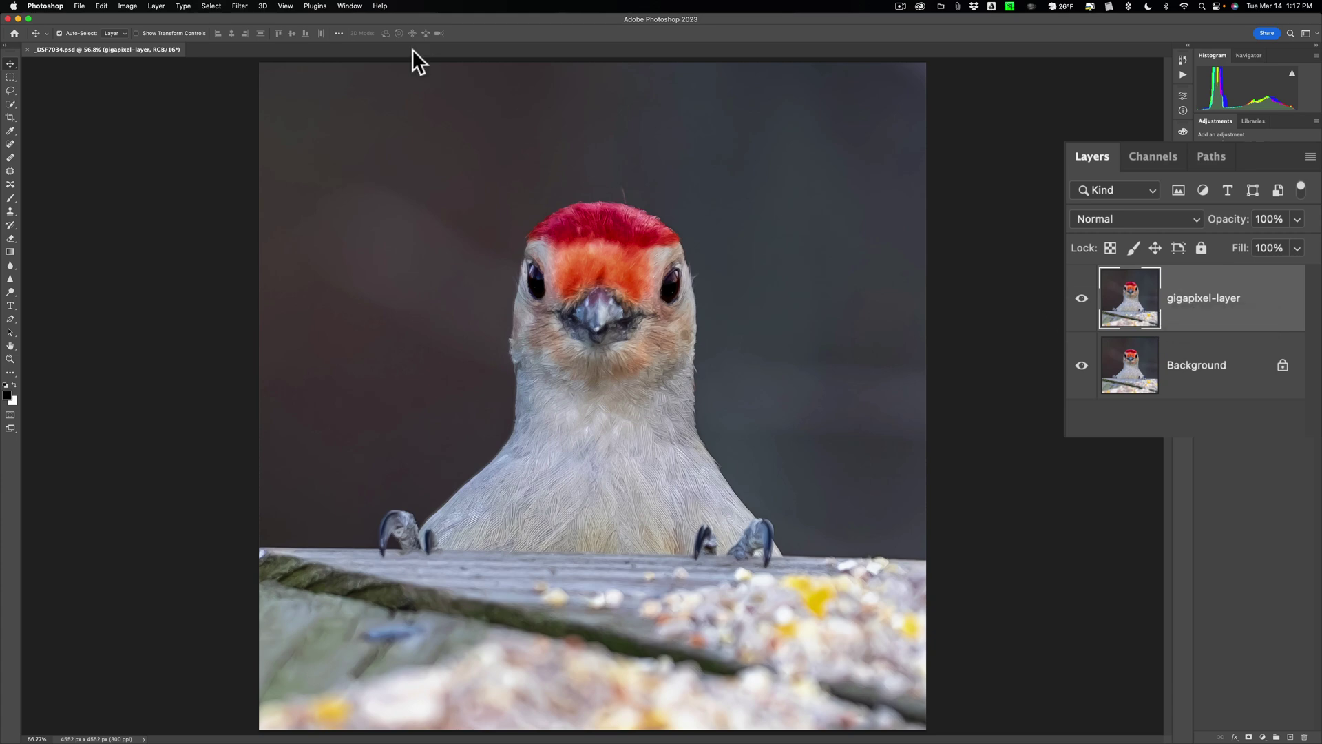
Step: Quit Photoshop, then preview Bird.jpg on the desktop and close the preview
key(super+q)
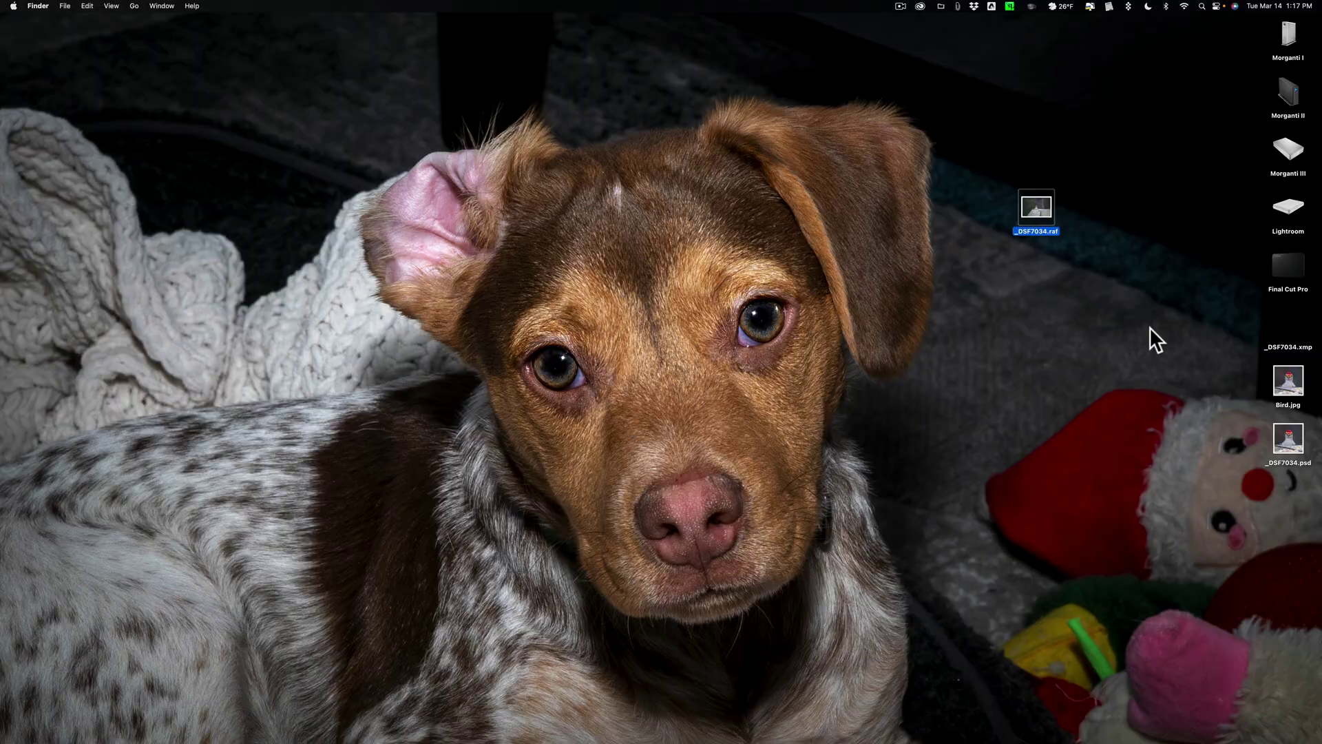
double_click(1288, 380)
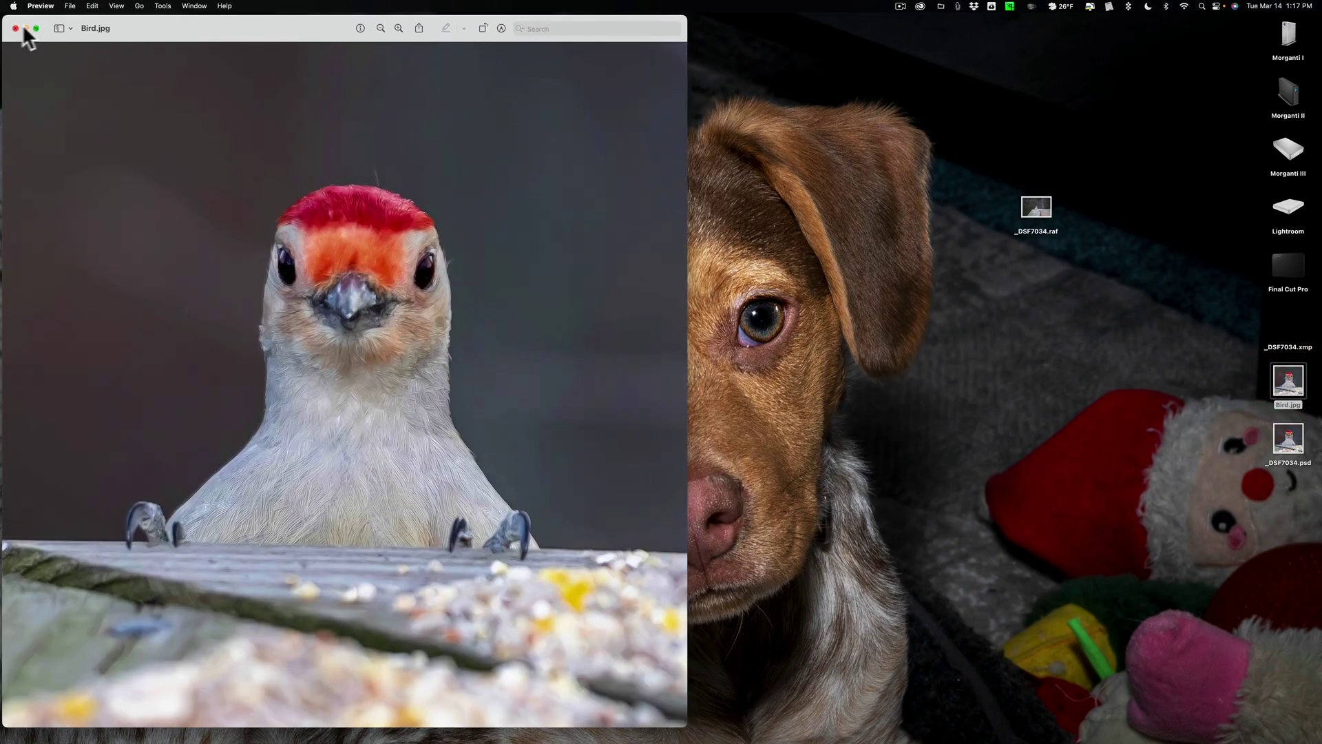
click(16, 29)
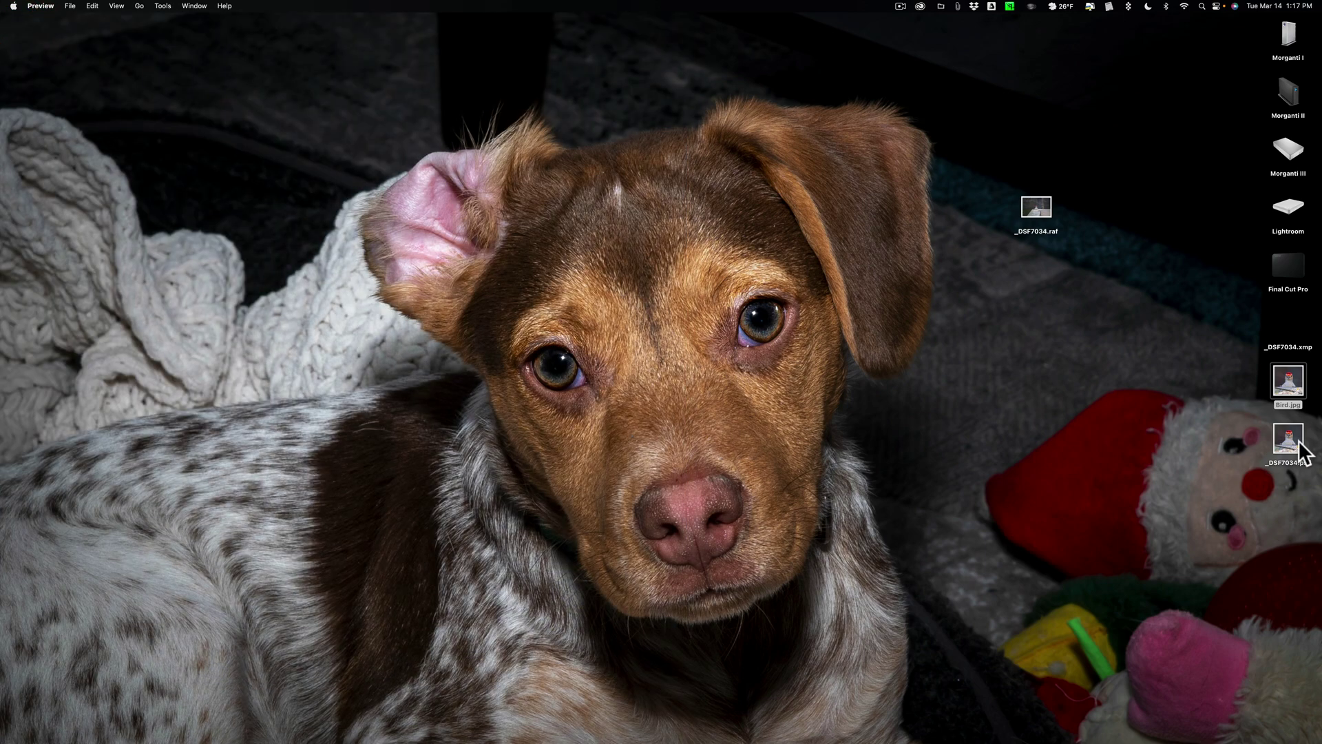
Step: Place _DSF7034.psd and _DSF7034.raf side by side mid-desktop and select the PSD
drag(1300, 445, 1176, 323)
drag(1039, 213, 1060, 318)
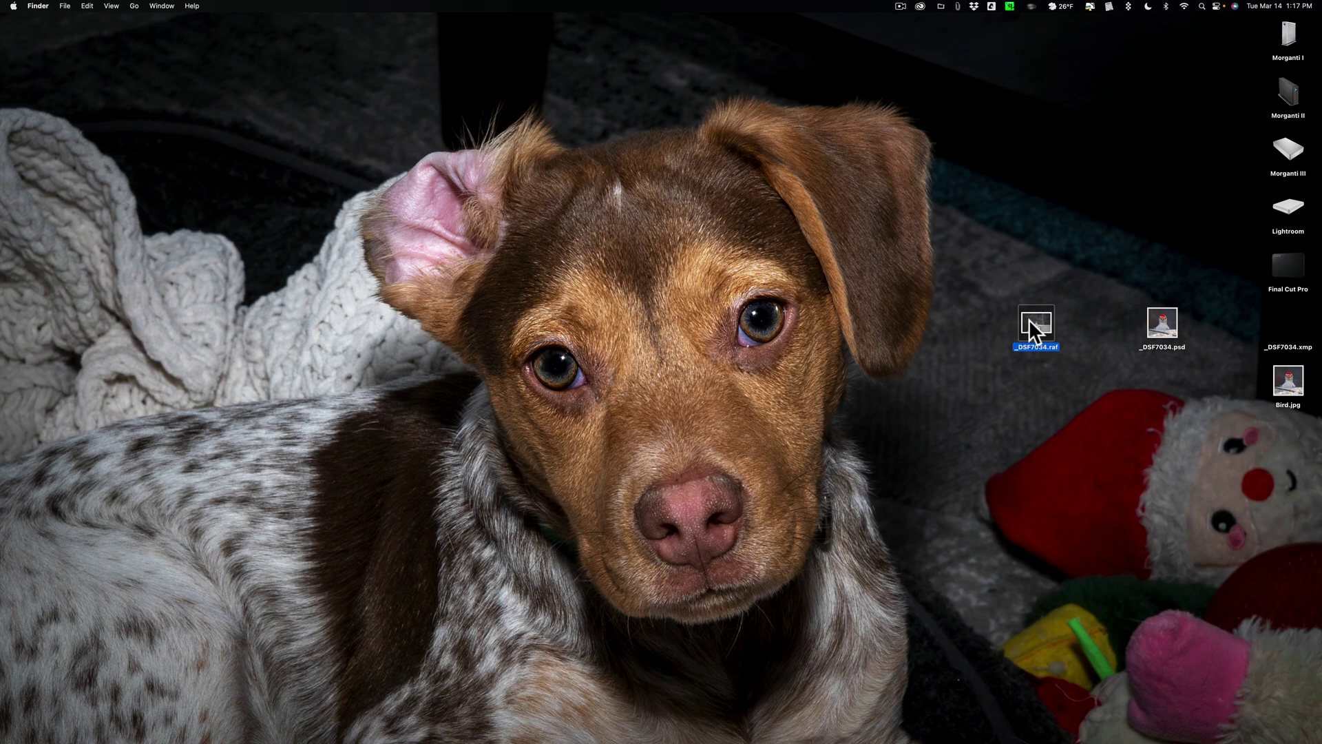
click(1164, 320)
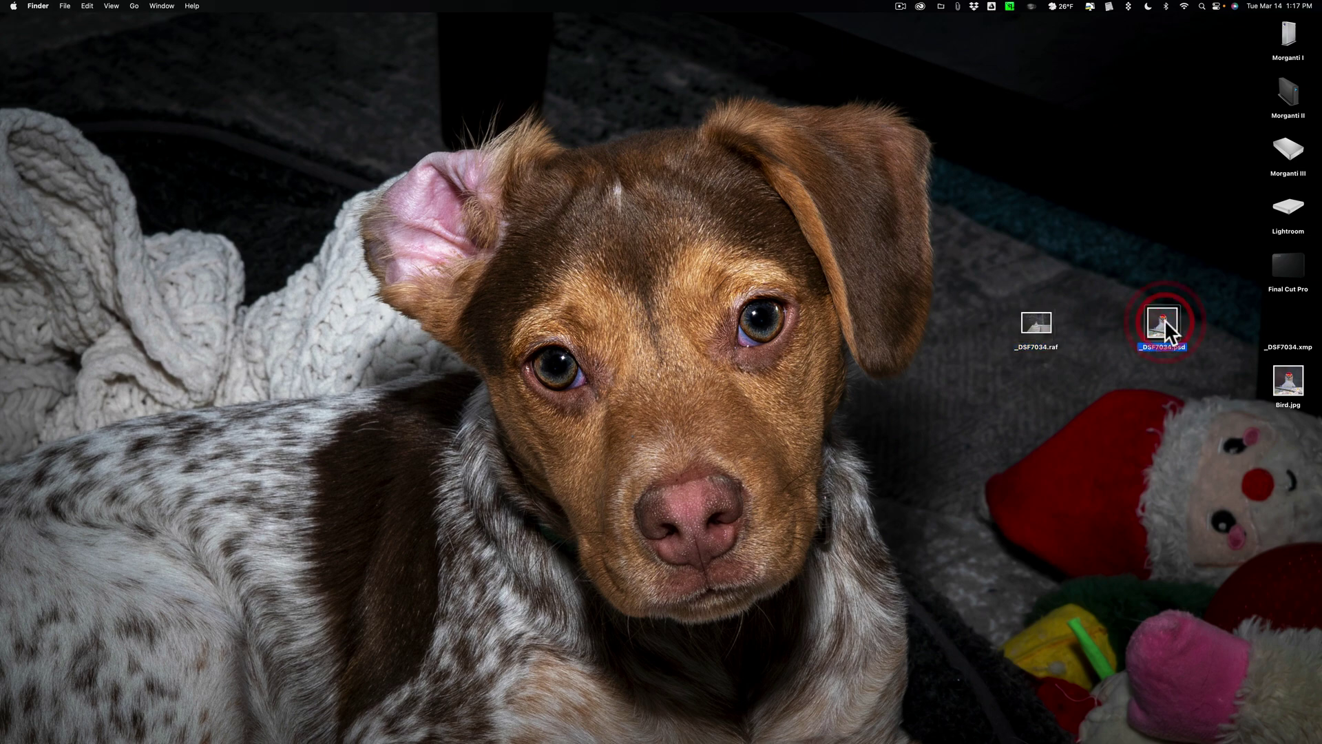